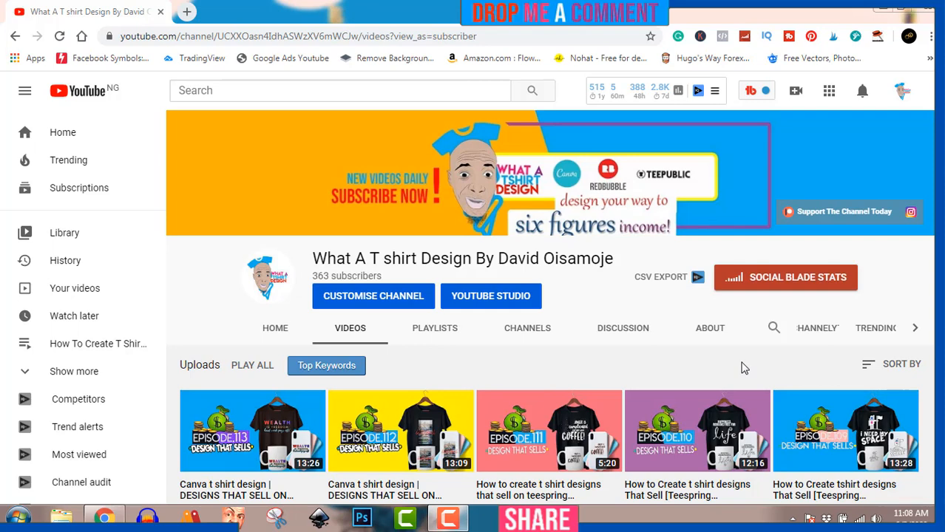
Open the Flaticon website (flaticon.com) in a new browser tab.
{"action": "left_click", "coordinate": [187, 11]}
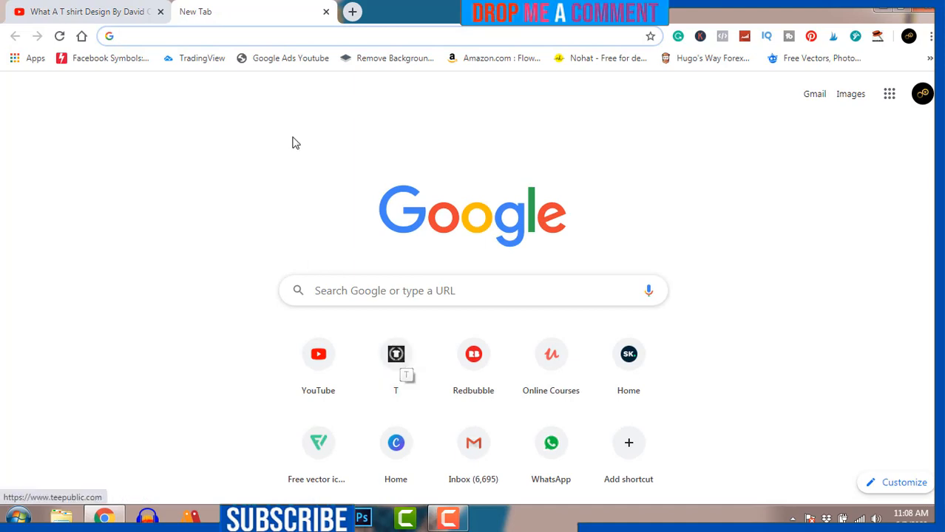
{"action": "left_click", "coordinate": [237, 37]}
{"action": "type", "text": "facebook.com"}
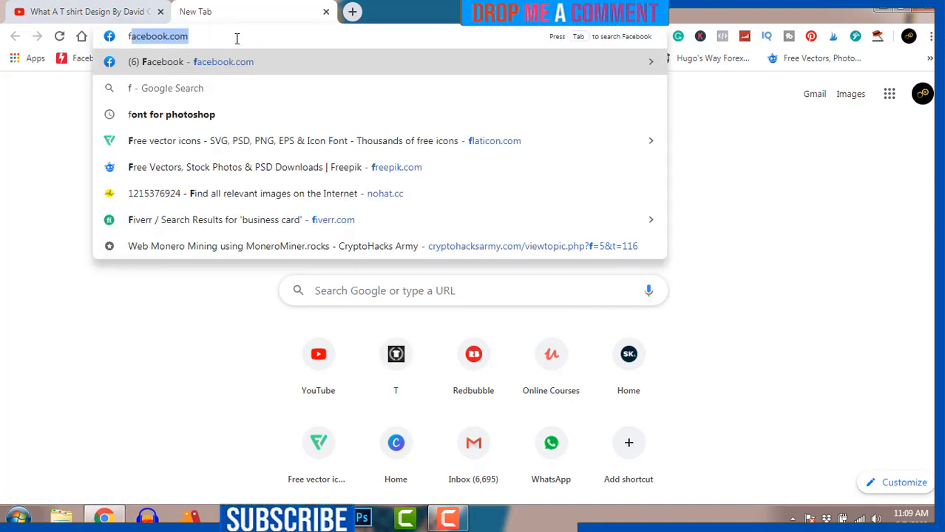
{"action": "left_click", "coordinate": [198, 151]}
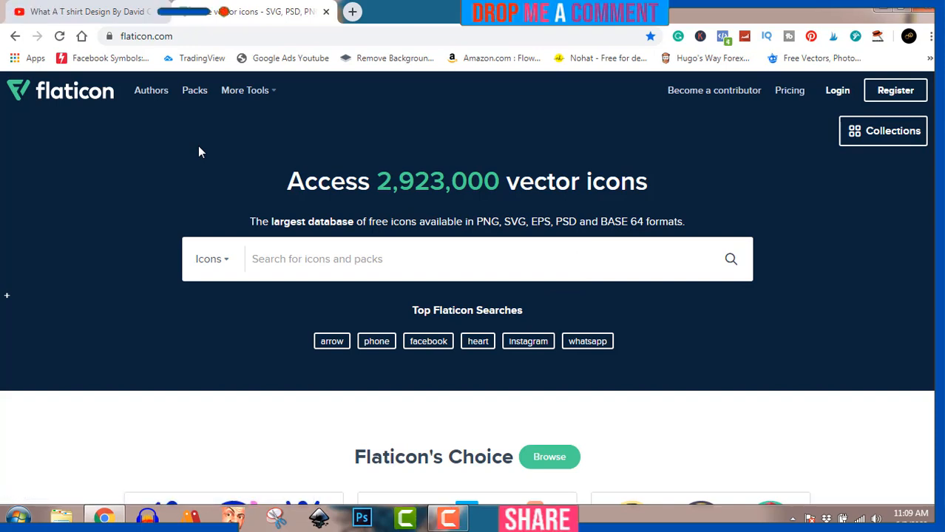
Search Flaticon for "coffee" icons.
{"action": "left_click", "coordinate": [275, 264]}
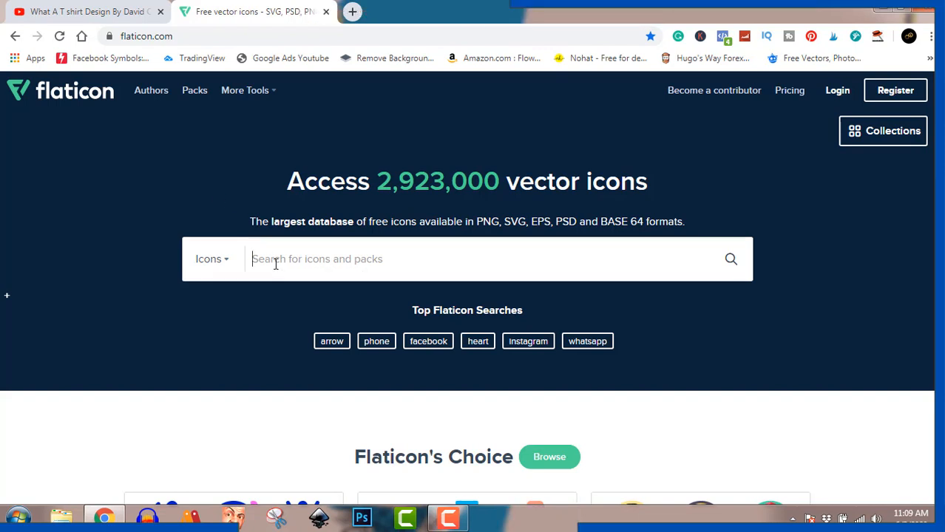
{"action": "type", "text": "coffee"}
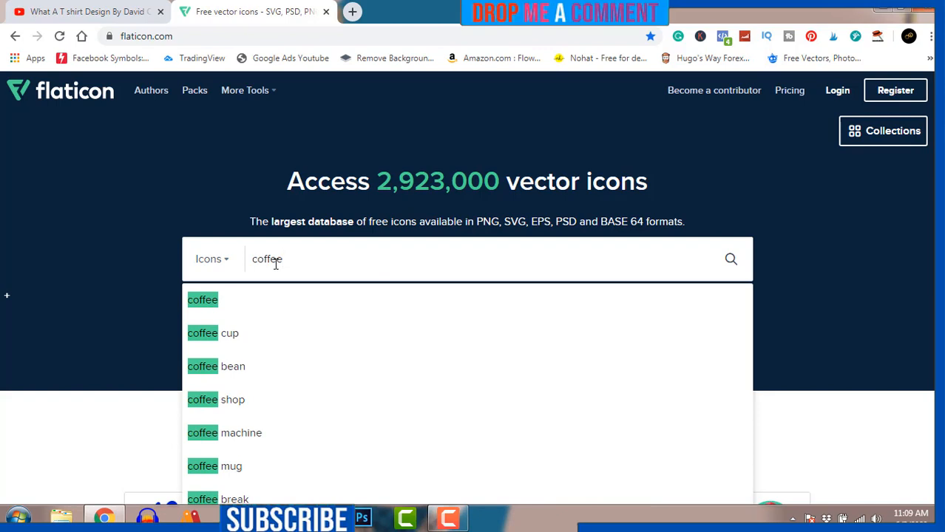
{"action": "right_click", "coordinate": [230, 360]}
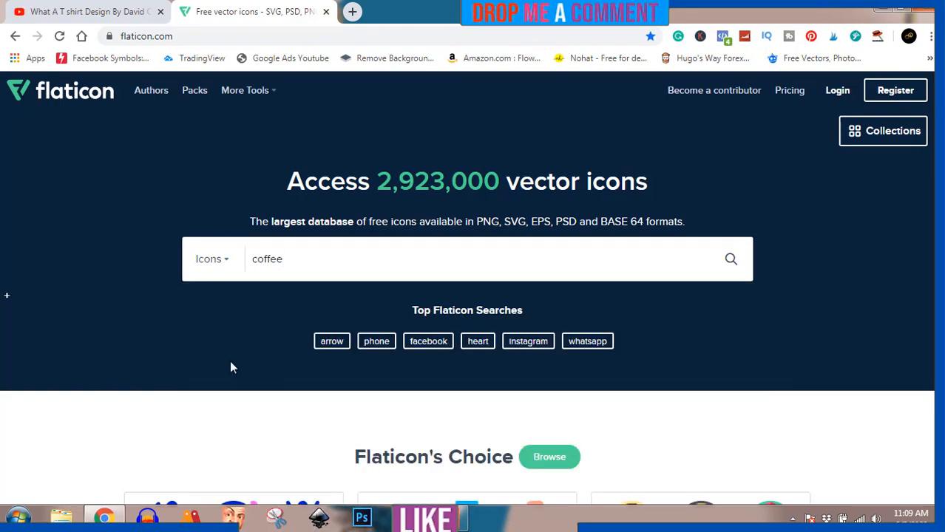
{"action": "left_click", "coordinate": [347, 255]}
{"action": "key", "text": "Return"}
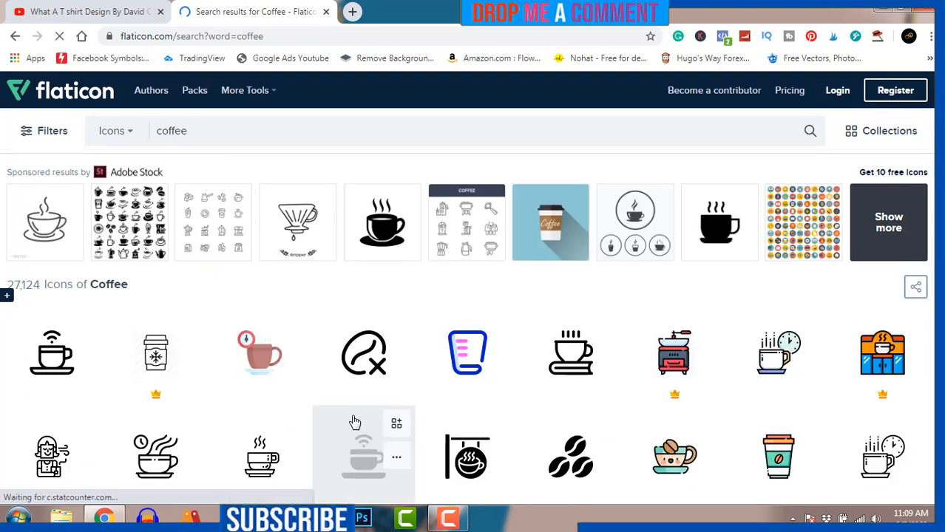
Download the colored takeaway coffee cup icon as a free 512px PNG, and return to the coffee search results.
{"action": "scroll", "coordinate": [352, 420], "scroll_direction": "down", "scroll_amount": 2}
{"action": "scroll", "coordinate": [354, 420], "scroll_direction": "down", "scroll_amount": 1}
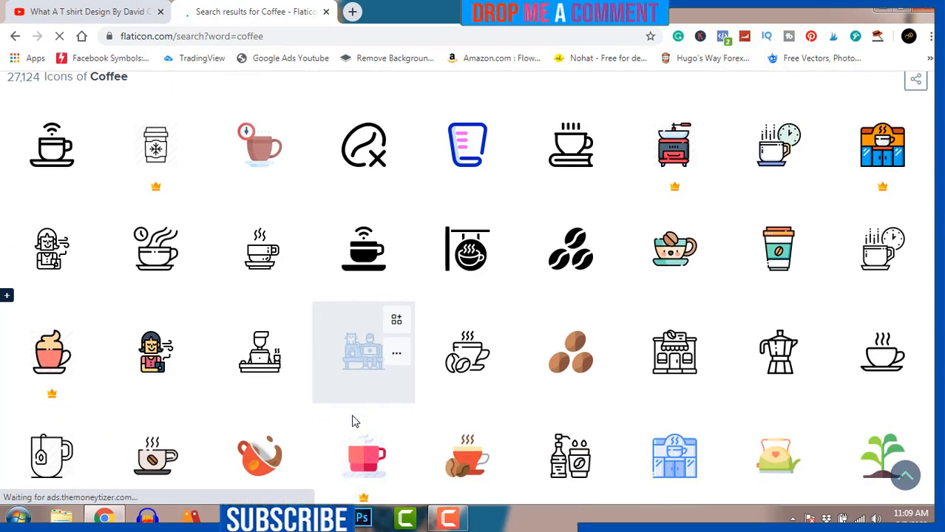
{"action": "left_click", "coordinate": [775, 251]}
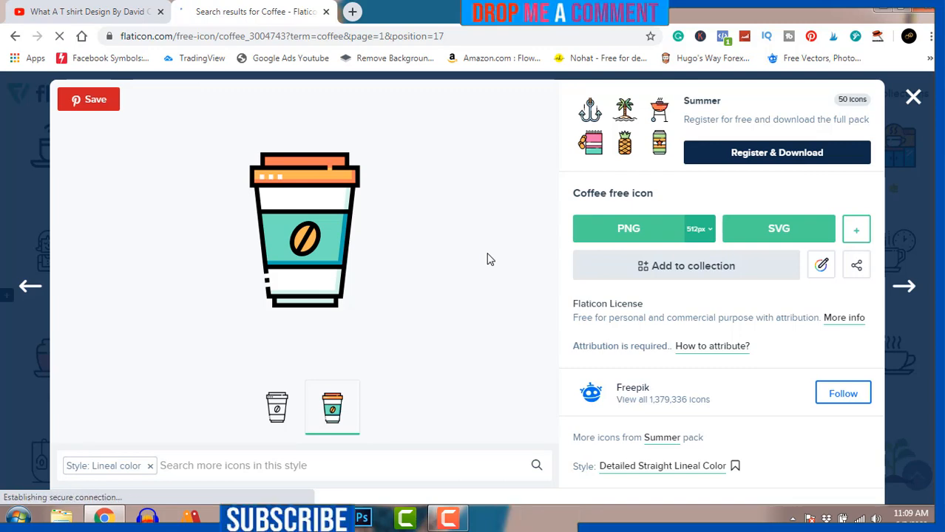
{"action": "left_click", "coordinate": [612, 235]}
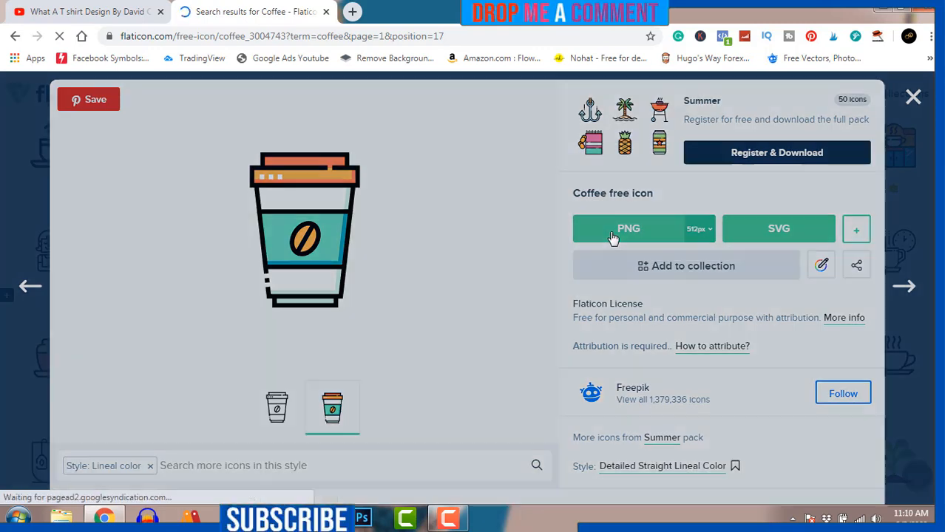
{"action": "left_click", "coordinate": [605, 365]}
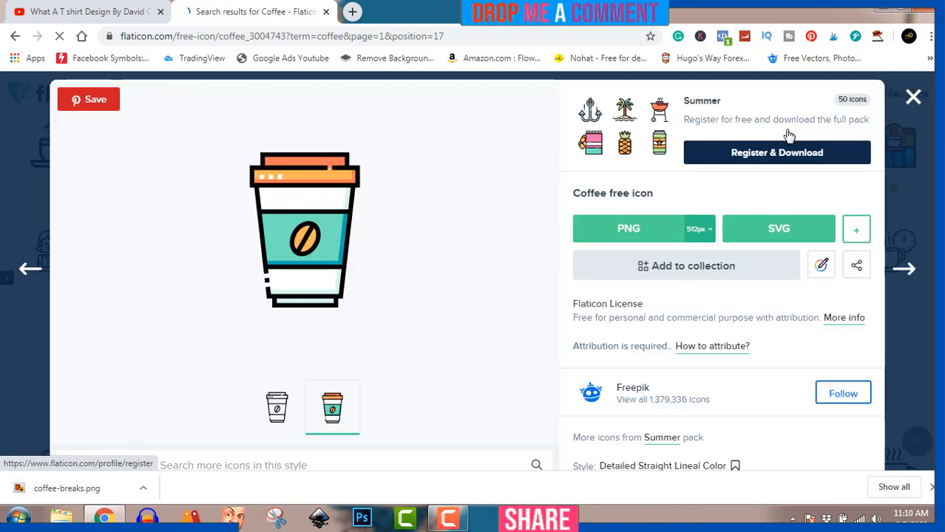
{"action": "left_click", "coordinate": [788, 133]}
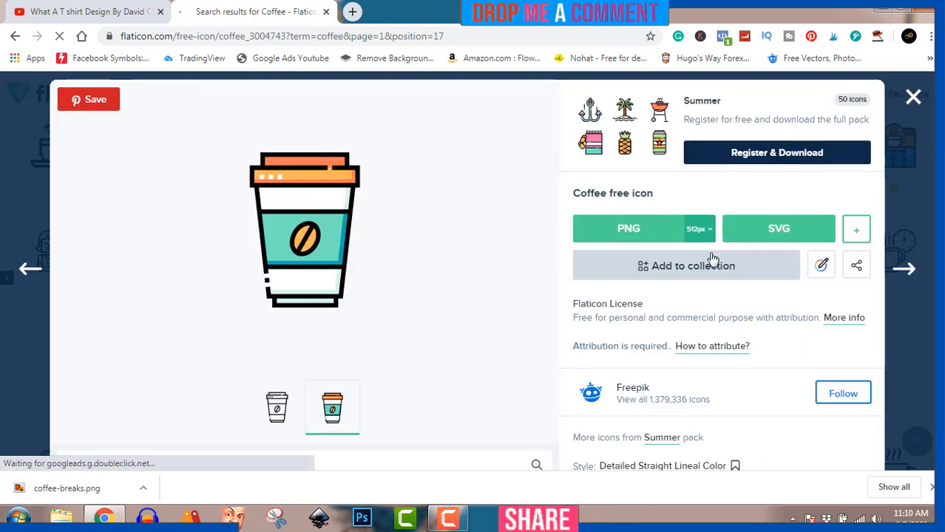
{"action": "left_click", "coordinate": [622, 238]}
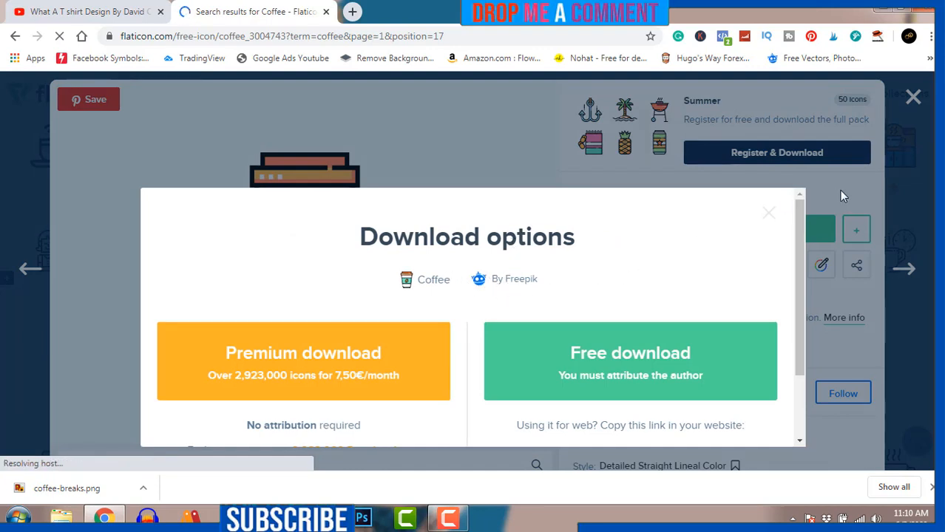
{"action": "left_click", "coordinate": [914, 99]}
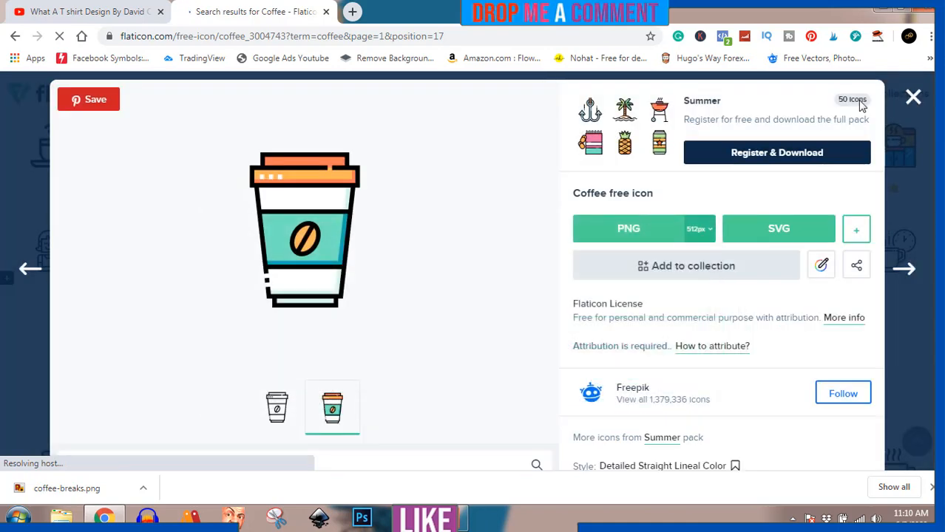
{"action": "left_click", "coordinate": [913, 99]}
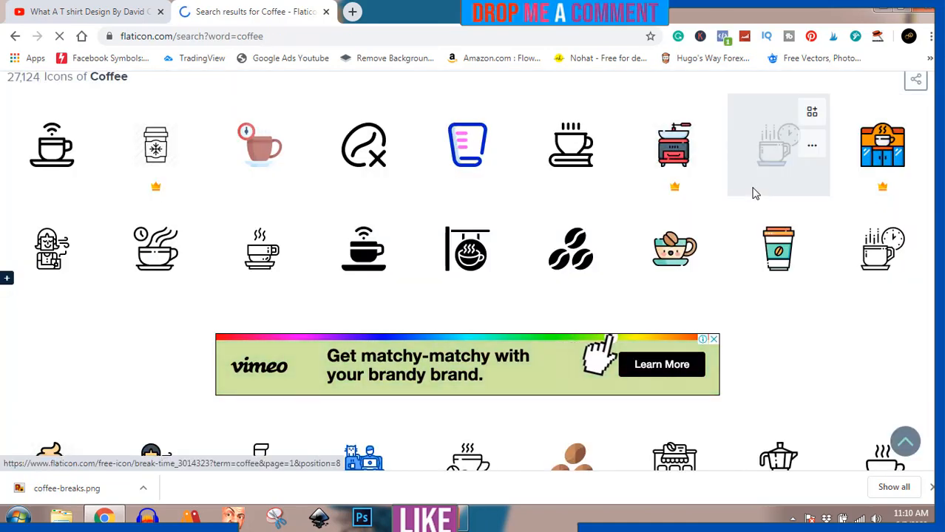
Download the brown three-coffee-beans icon from the search results as a free 512px PNG.
{"action": "scroll", "coordinate": [762, 270], "scroll_direction": "down", "scroll_amount": 2}
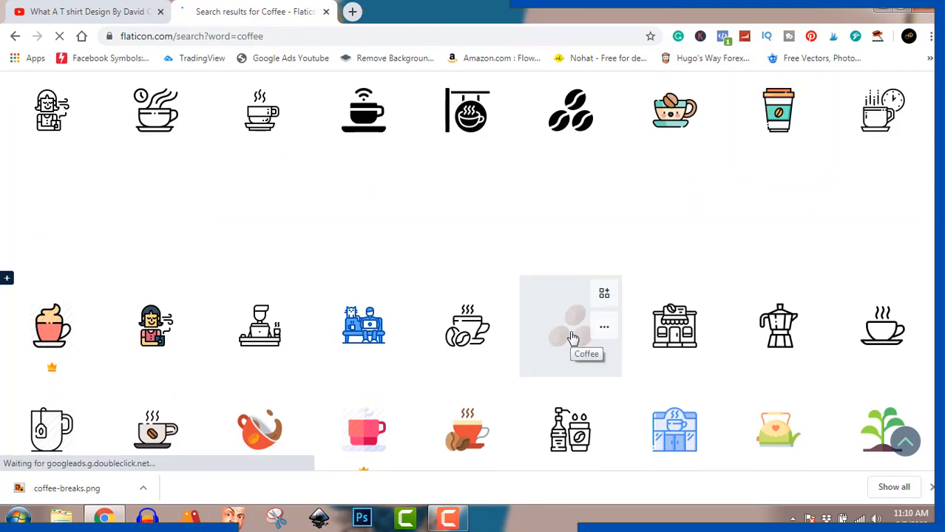
{"action": "left_click", "coordinate": [573, 338]}
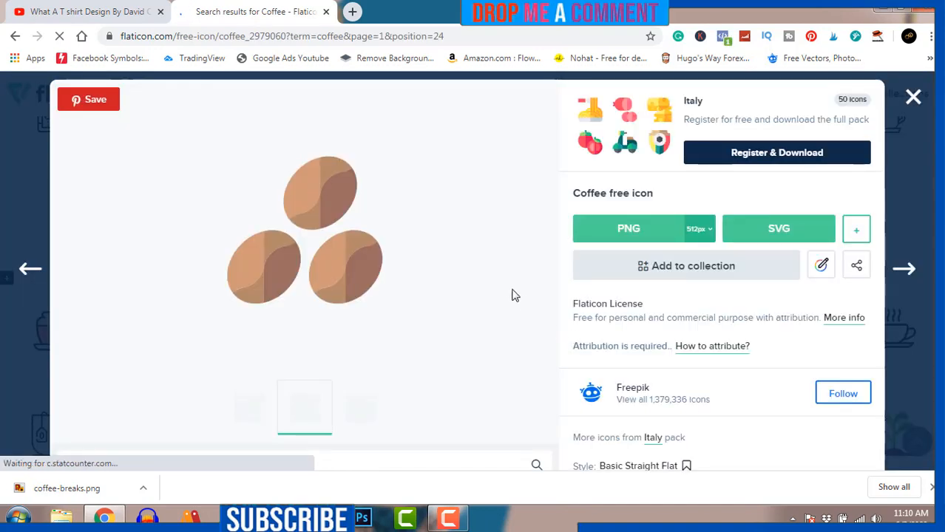
{"action": "scroll", "coordinate": [506, 288], "scroll_direction": "down", "scroll_amount": 1}
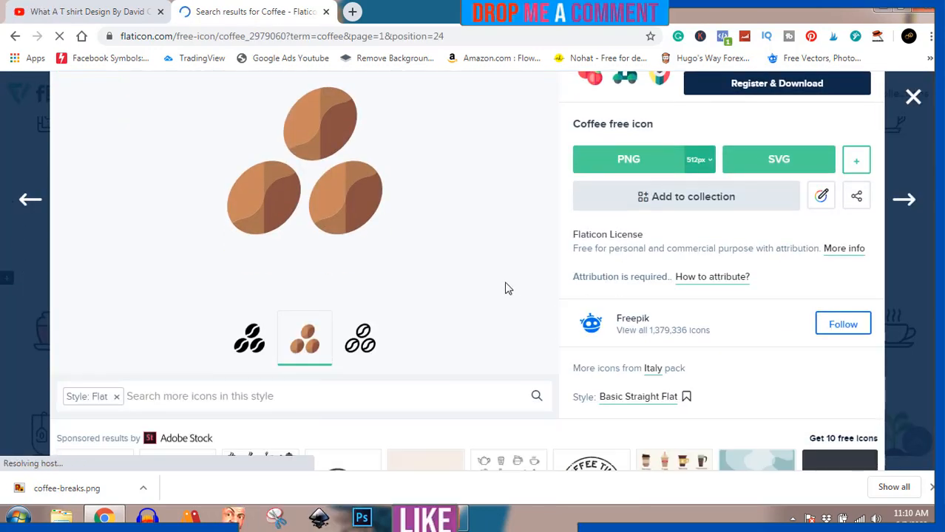
{"action": "scroll", "coordinate": [506, 288], "scroll_direction": "up", "scroll_amount": 1}
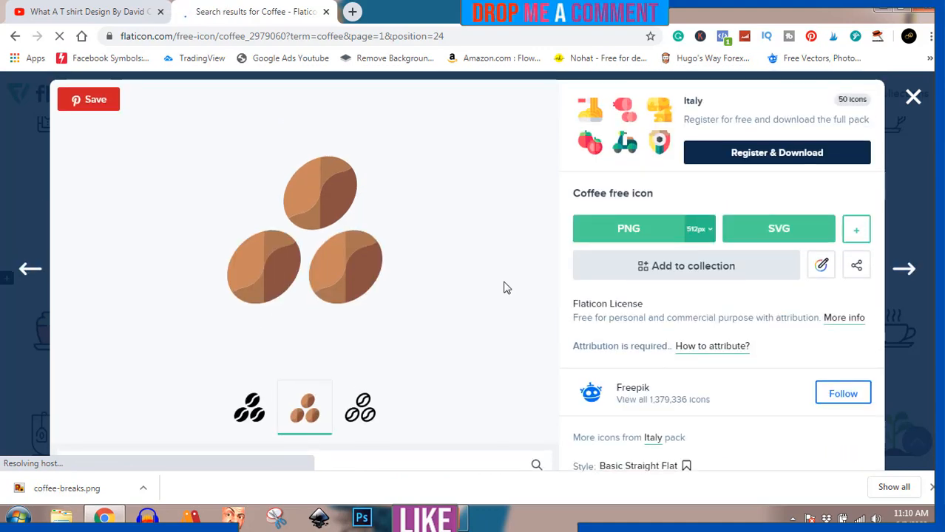
{"action": "left_click", "coordinate": [626, 229]}
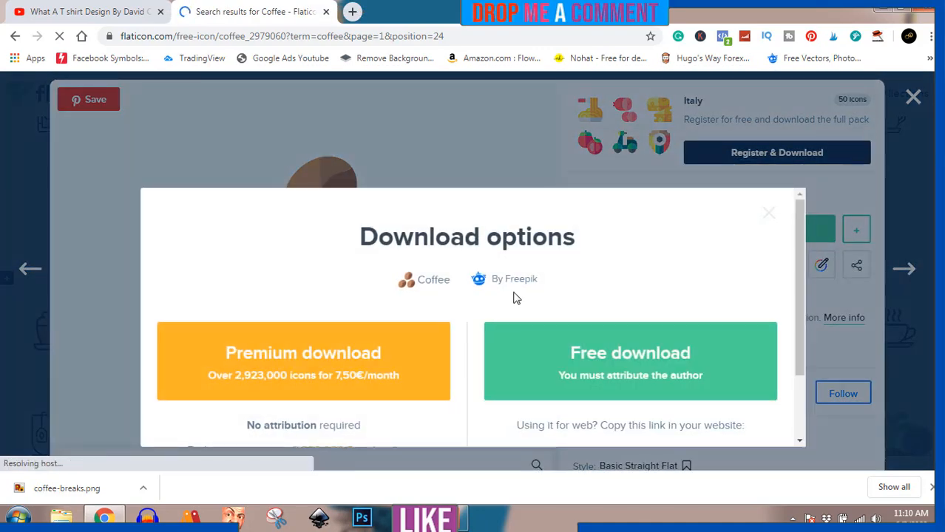
{"action": "left_click", "coordinate": [544, 359]}
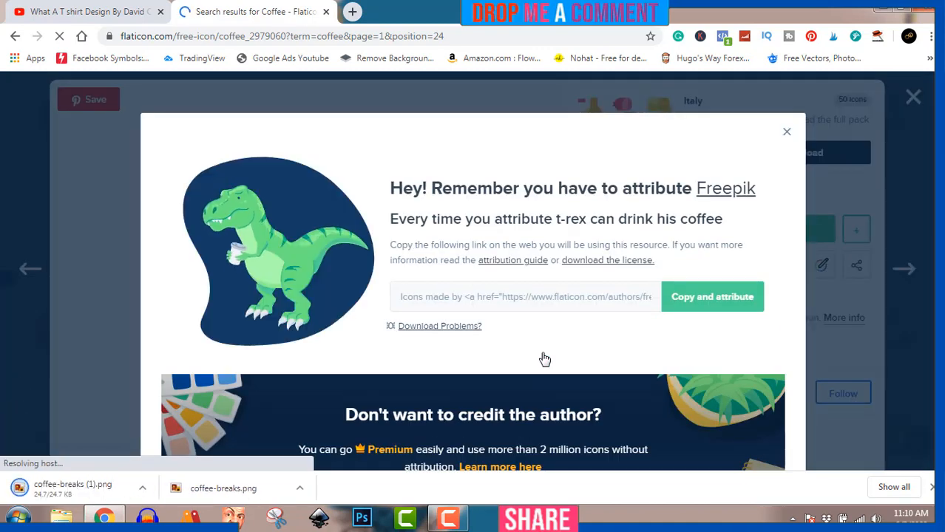
Go to the Canva website (canva.com) in the current browser tab.
{"action": "left_click", "coordinate": [244, 36]}
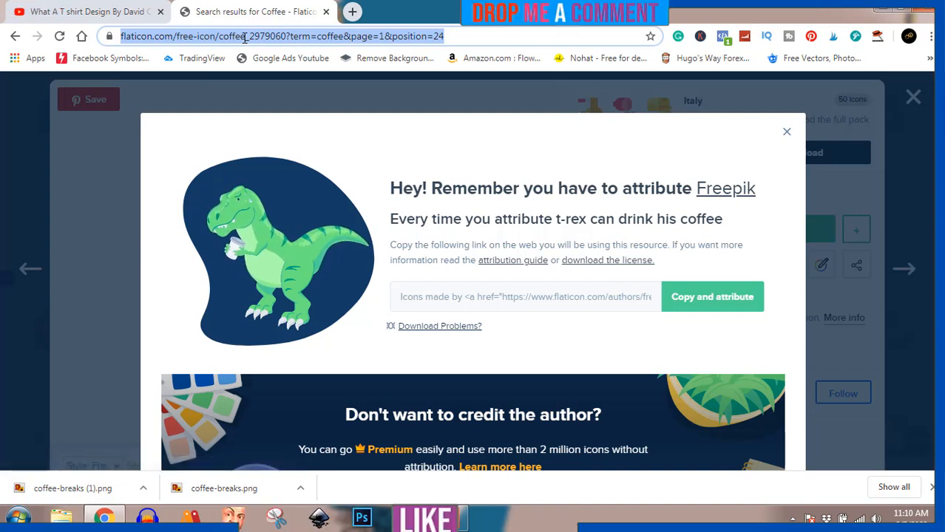
{"action": "type", "text": "ca"}
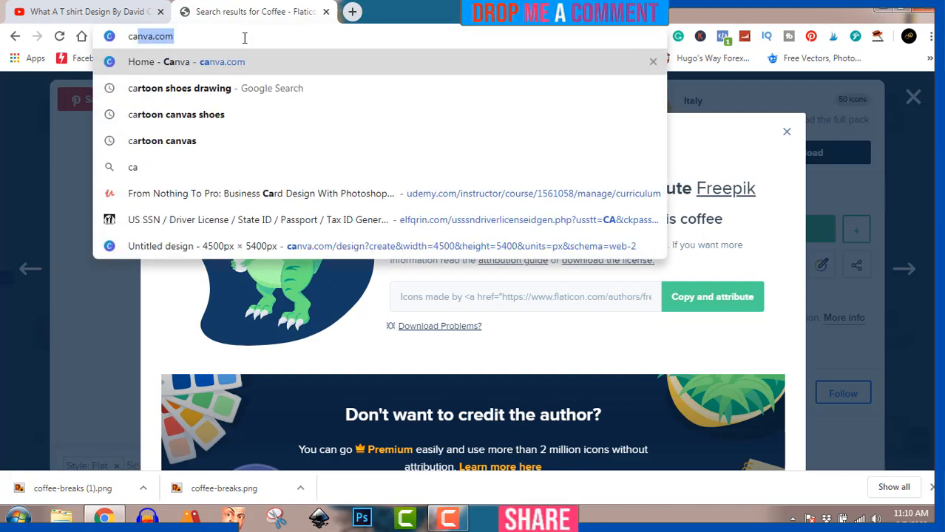
{"action": "key", "text": "Return"}
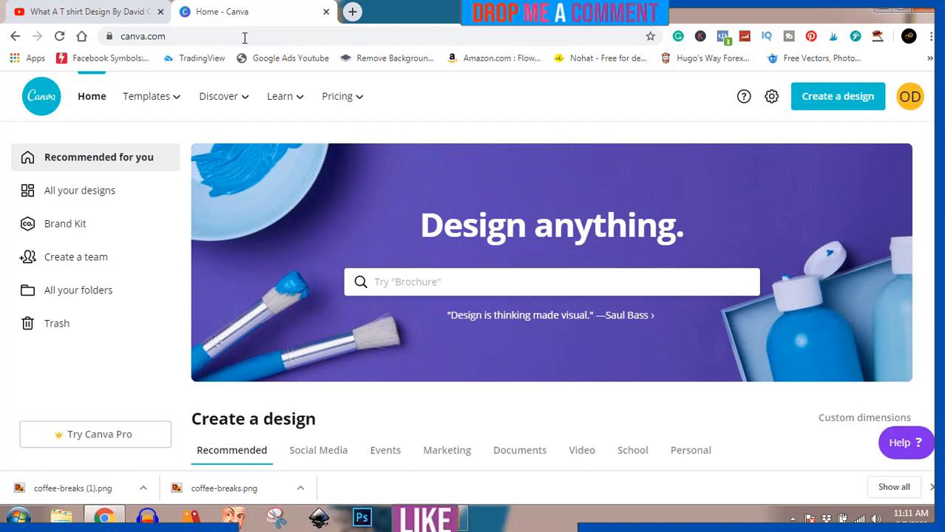
Create a new blank design with custom dimensions of 4500 × 5400 px.
{"action": "left_click", "coordinate": [822, 108]}
{"action": "left_click", "coordinate": [695, 168]}
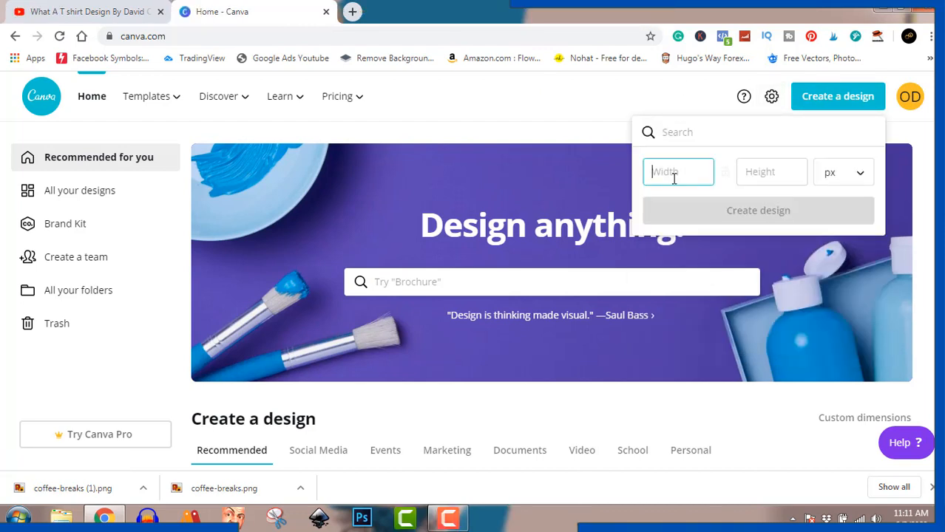
{"action": "type", "text": "4500"}
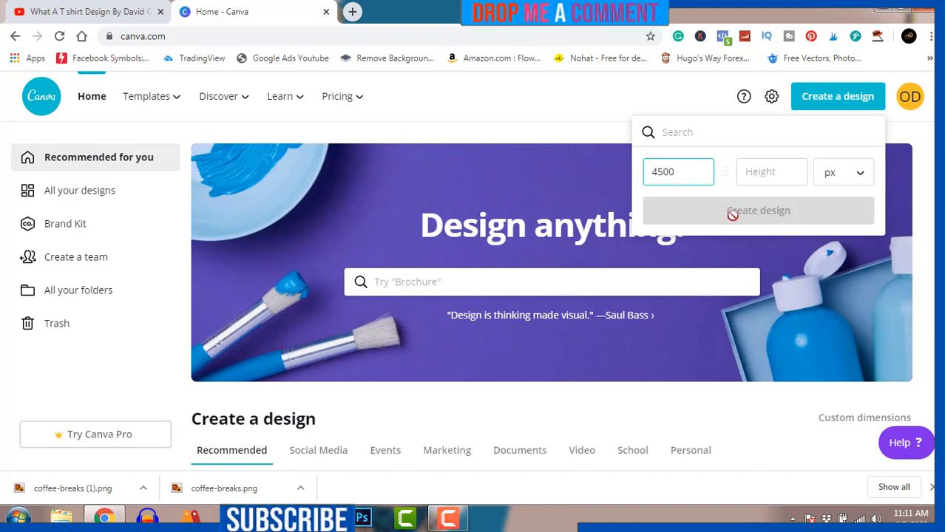
{"action": "left_click", "coordinate": [761, 176]}
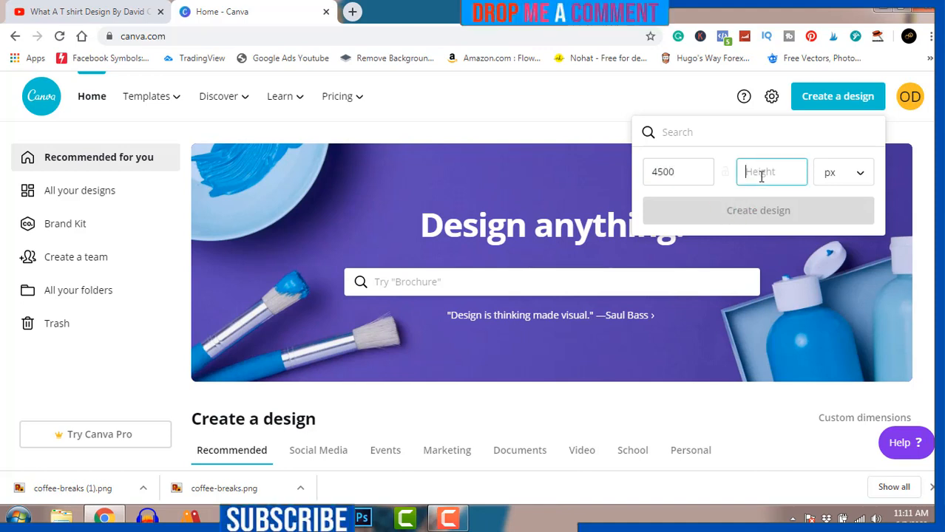
{"action": "type", "text": "5400"}
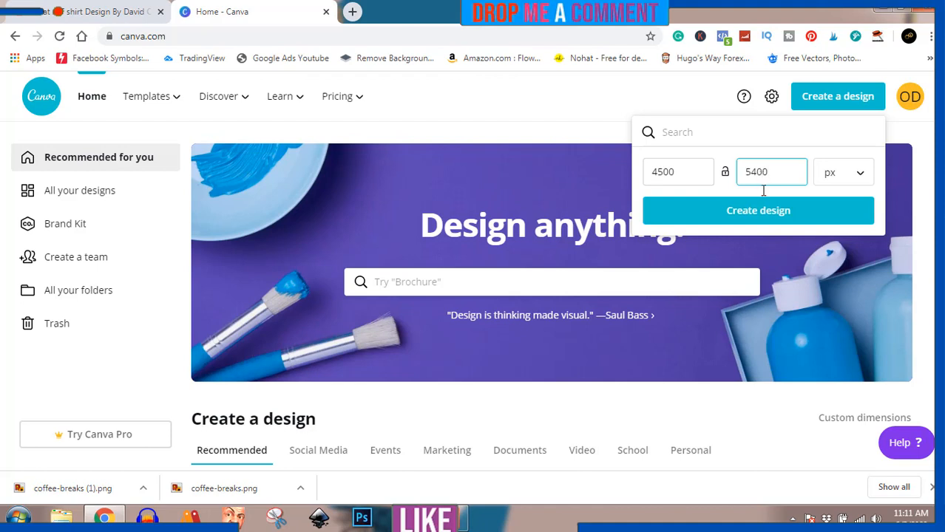
{"action": "left_click", "coordinate": [770, 215]}
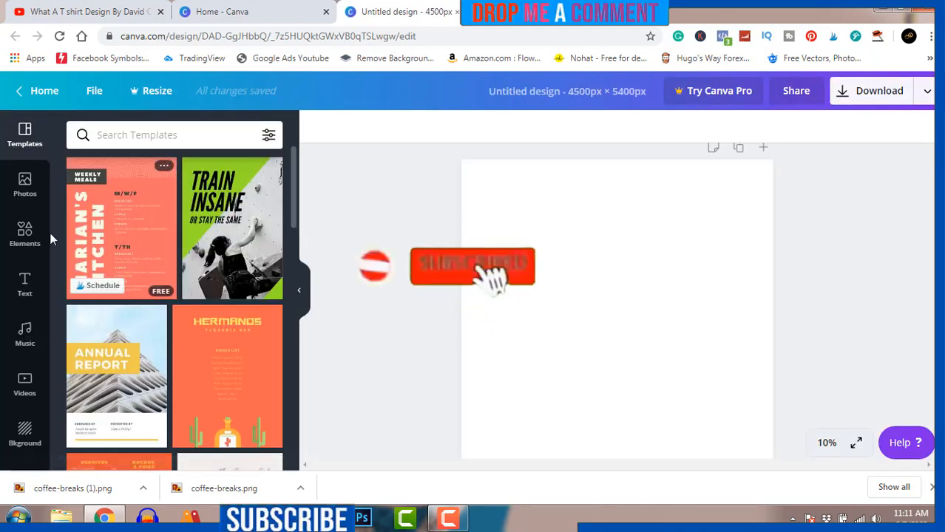
Add a square from the basic shapes in the elements library to the blank page.
{"action": "left_click", "coordinate": [26, 234]}
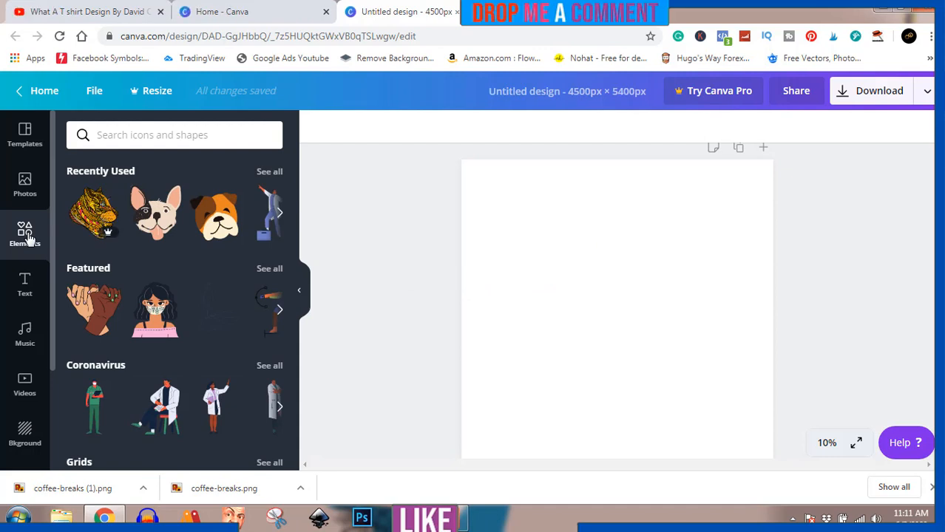
{"action": "scroll", "coordinate": [130, 297], "scroll_direction": "down", "scroll_amount": 1}
{"action": "scroll", "coordinate": [130, 297], "scroll_direction": "down", "scroll_amount": 3}
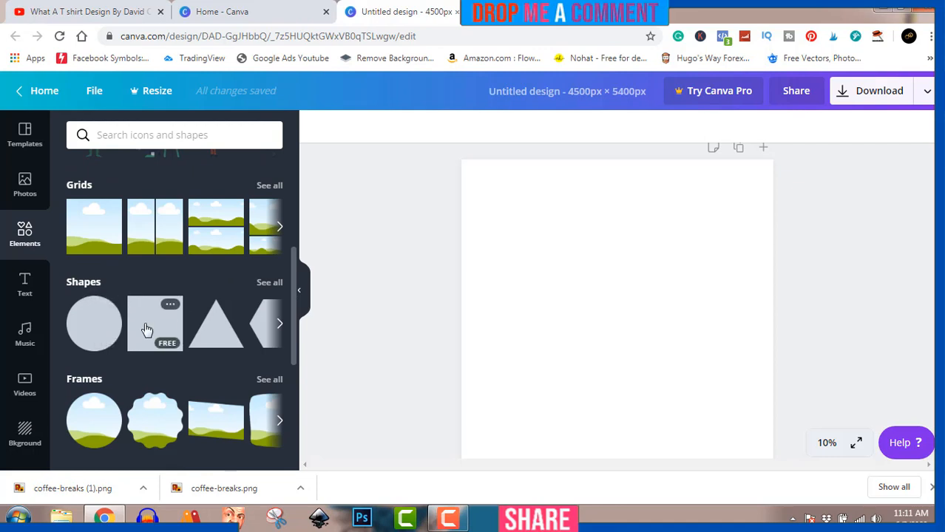
{"action": "left_click", "coordinate": [146, 329]}
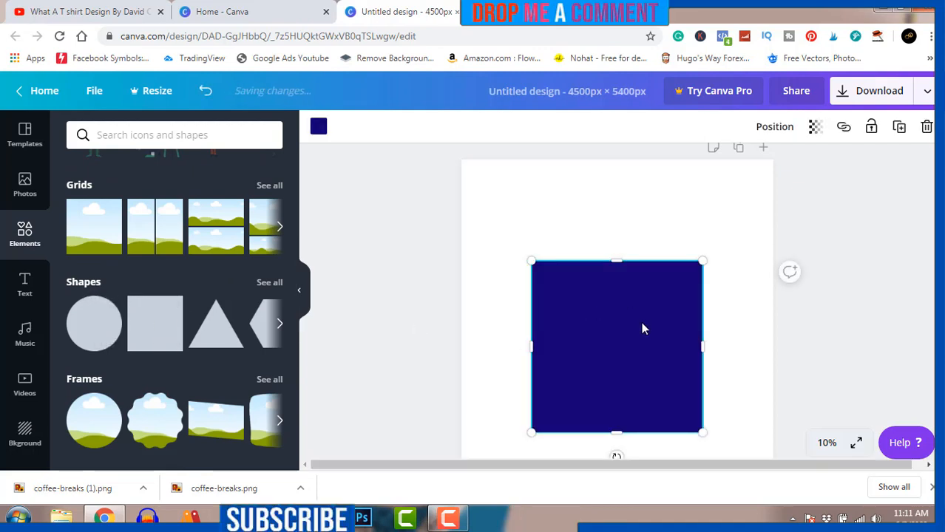
Enlarge the dark blue square to about 3,482 × 3,482 px and reposition it on the page.
{"action": "mouse_move", "coordinate": [641, 319]}
{"action": "left_mouse_down"}
{"action": "mouse_move", "coordinate": [641, 306]}
{"action": "mouse_move", "coordinate": [641, 324]}
{"action": "left_mouse_up"}
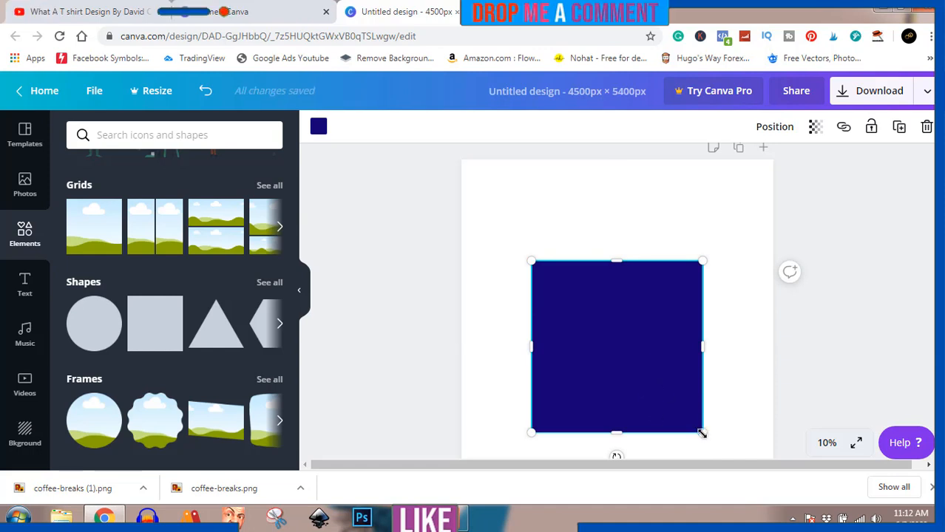
{"action": "left_click_drag", "start_coordinate": [702, 433], "coordinate": [762, 471]}
{"action": "left_click_drag", "start_coordinate": [669, 394], "coordinate": [657, 371]}
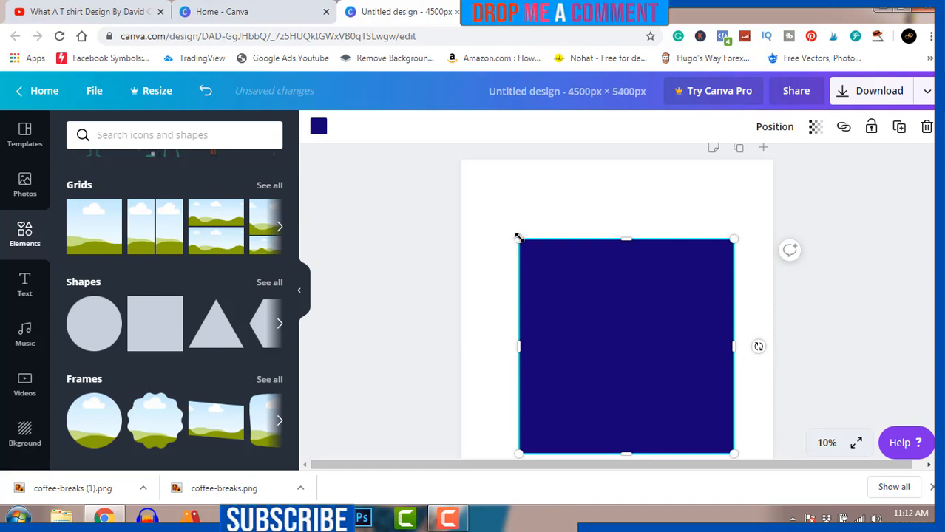
{"action": "left_click_drag", "start_coordinate": [518, 238], "coordinate": [492, 212]}
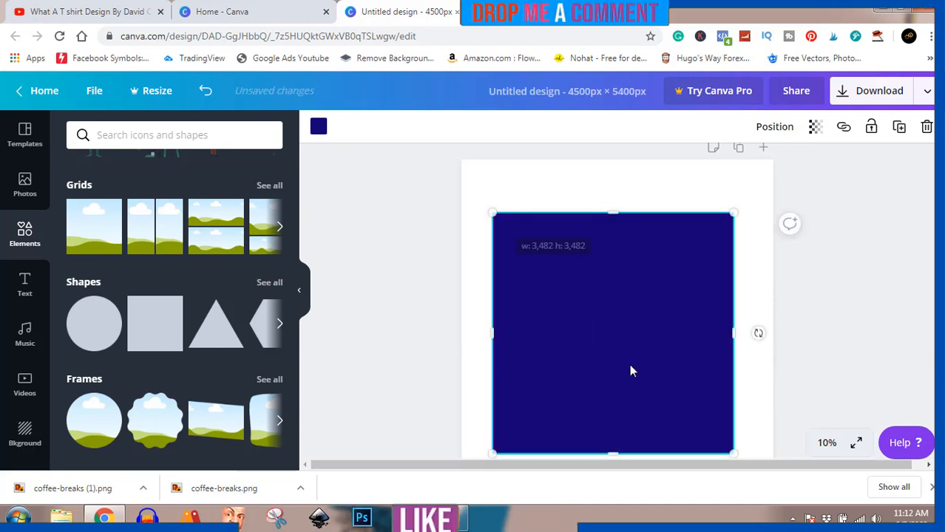
Shift the square toward the page's lower right, then add a solid straight line stretched across the square's full width.
{"action": "mouse_move", "coordinate": [631, 370]}
{"action": "left_mouse_down"}
{"action": "mouse_move", "coordinate": [643, 381]}
{"action": "mouse_move", "coordinate": [643, 373]}
{"action": "left_mouse_up"}
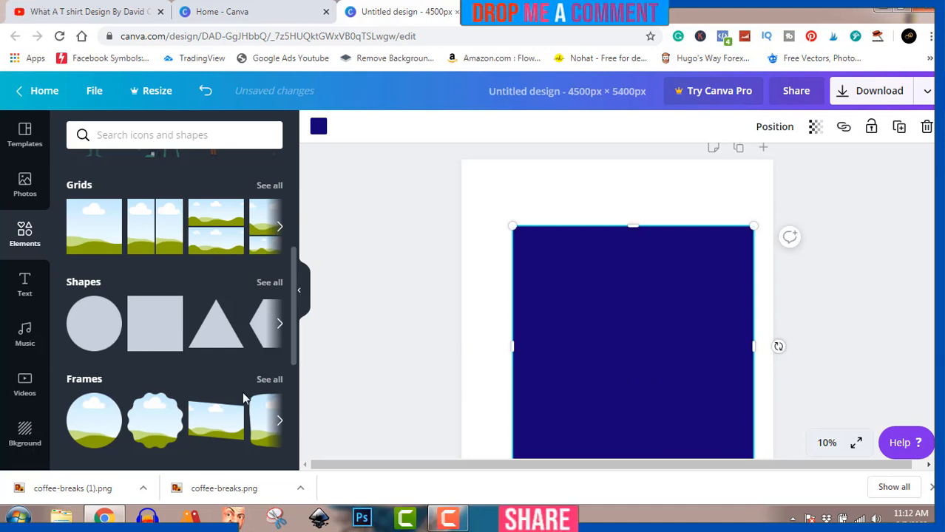
{"action": "scroll", "coordinate": [300, 379], "scroll_direction": "down", "scroll_amount": 1}
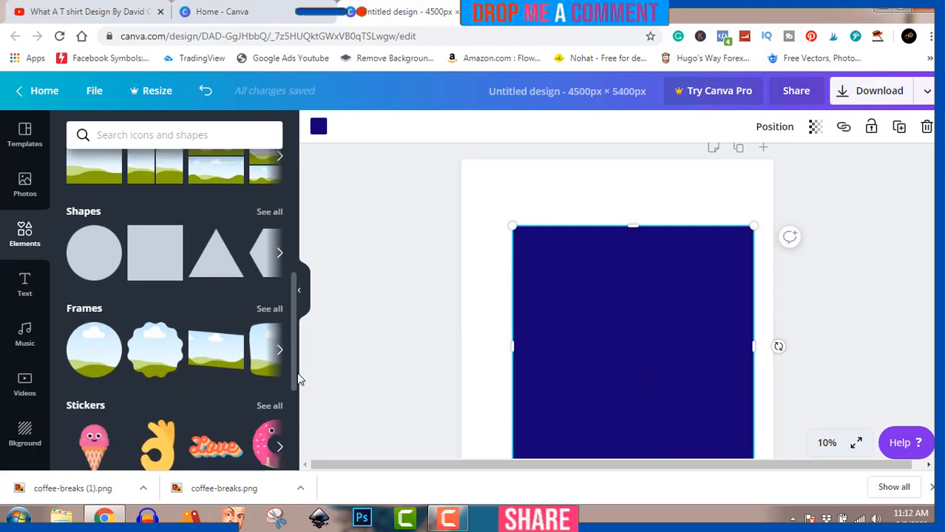
{"action": "scroll", "coordinate": [299, 379], "scroll_direction": "down", "scroll_amount": 5}
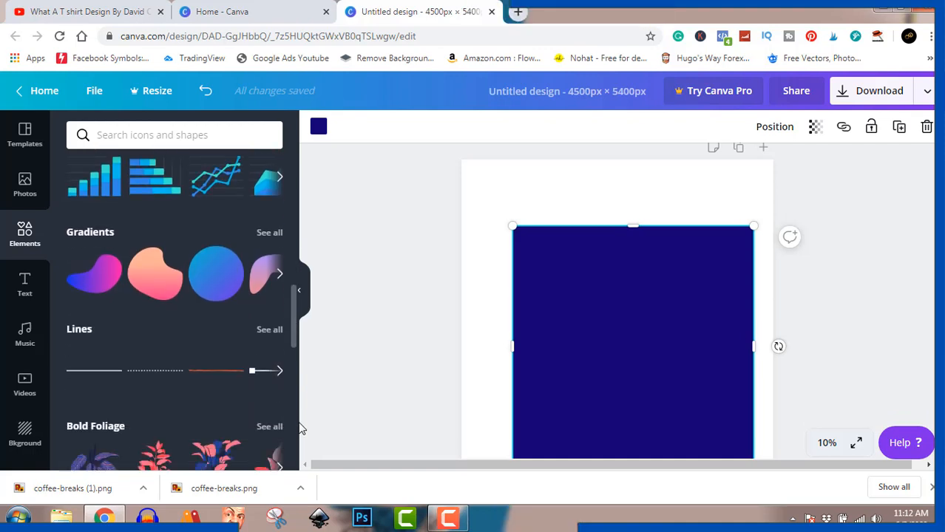
{"action": "left_click", "coordinate": [98, 371]}
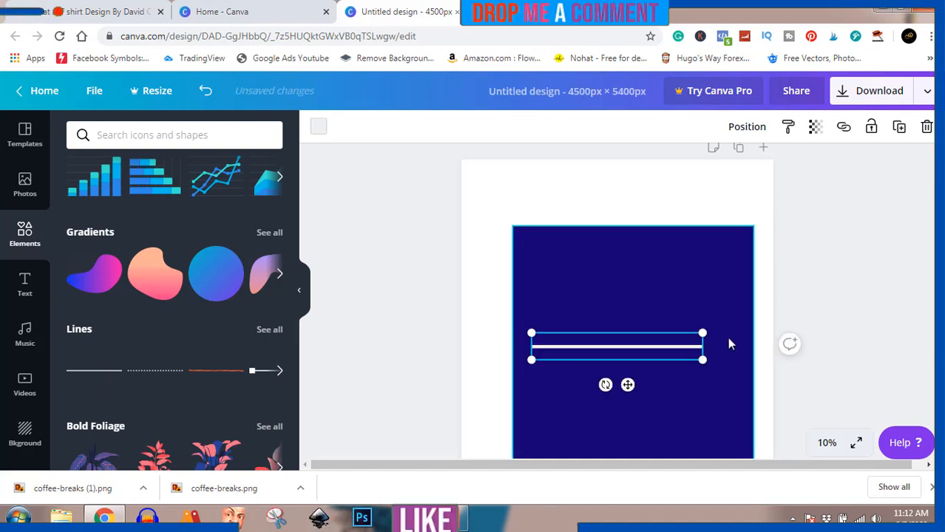
{"action": "left_click_drag", "start_coordinate": [704, 346], "coordinate": [757, 342]}
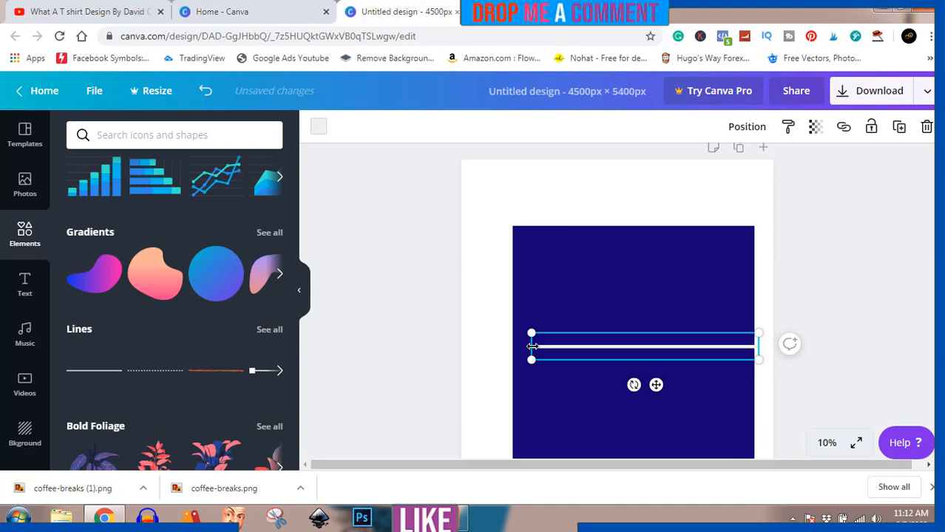
{"action": "left_click_drag", "start_coordinate": [531, 346], "coordinate": [513, 345]}
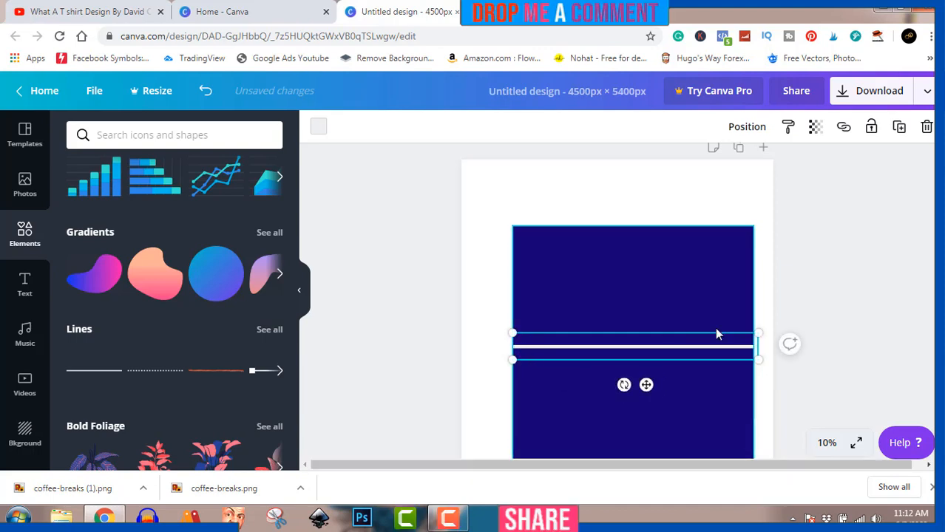
{"action": "left_click_drag", "start_coordinate": [758, 345], "coordinate": [754, 345]}
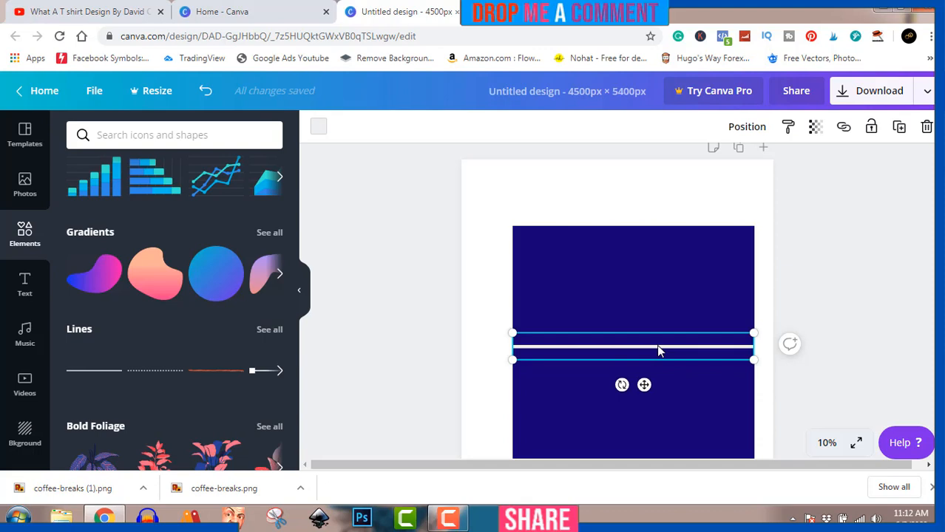
Duplicate the horizontal line and space the two lines so they divide the square into three rows.
{"action": "left_click_drag", "start_coordinate": [656, 345], "coordinate": [658, 416]}
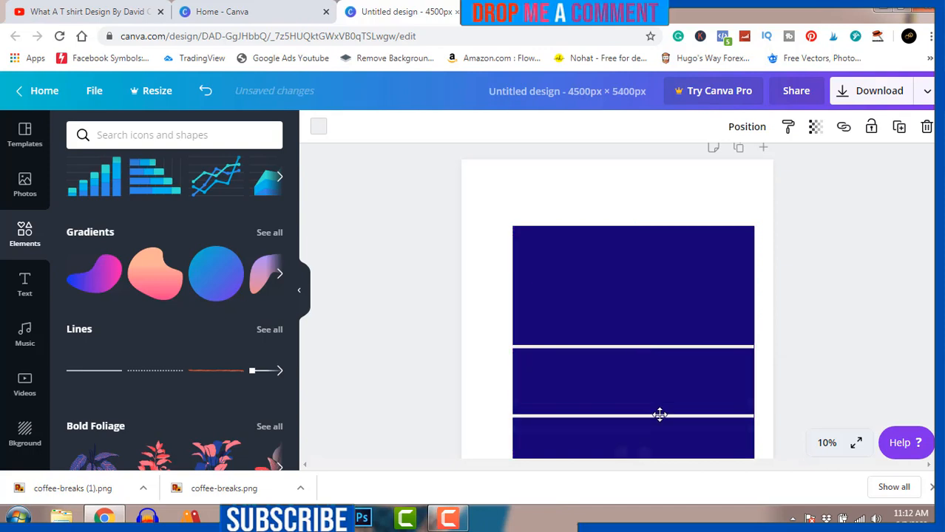
{"action": "scroll", "coordinate": [658, 355], "scroll_direction": "down", "scroll_amount": 1}
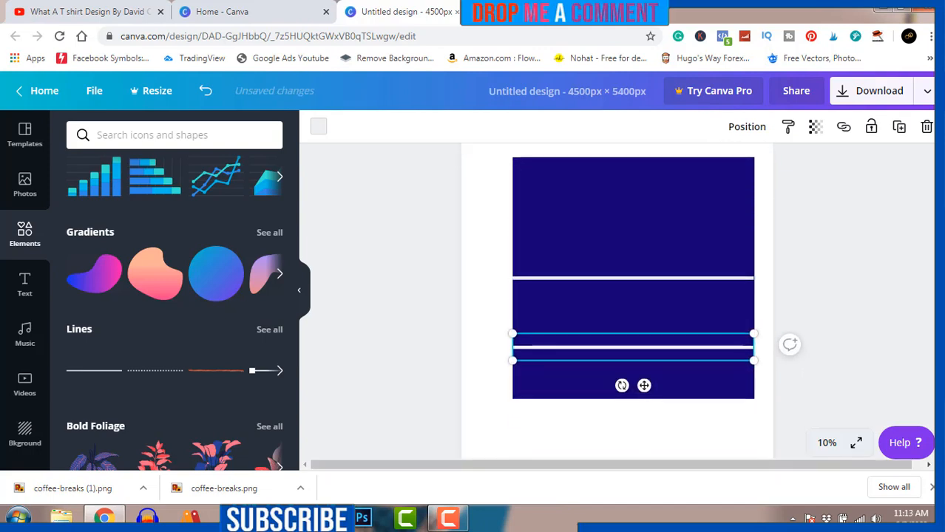
{"action": "left_click", "coordinate": [828, 311]}
{"action": "left_click_drag", "start_coordinate": [685, 280], "coordinate": [683, 239]}
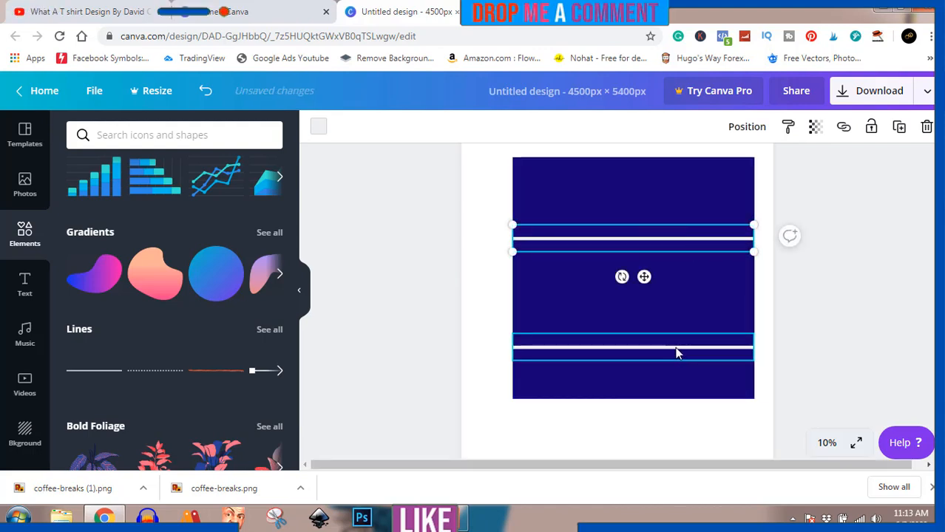
{"action": "left_click_drag", "start_coordinate": [676, 353], "coordinate": [675, 314]}
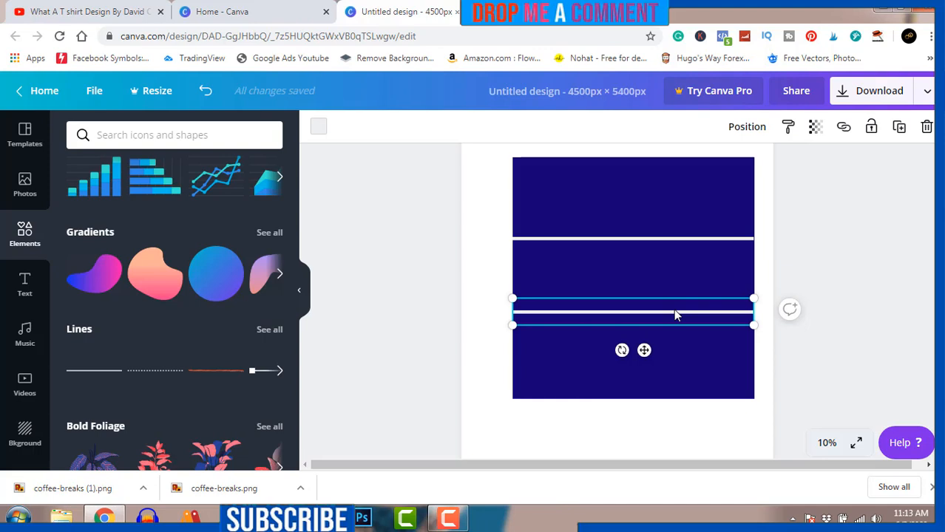
Duplicate a horizontal line between the other two and rotate it 90° into a vertical line centred on the square.
{"action": "left_click_drag", "start_coordinate": [675, 315], "coordinate": [675, 272]}
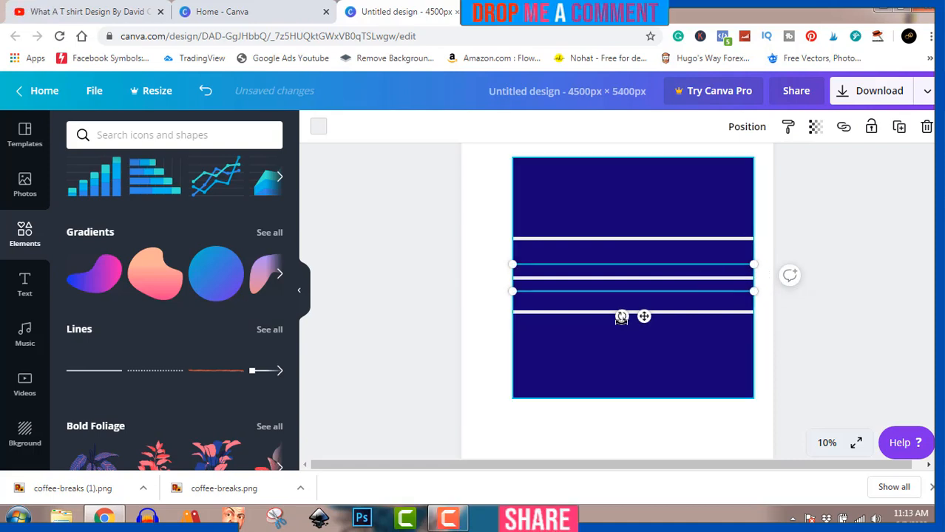
{"action": "left_click_drag", "start_coordinate": [622, 316], "coordinate": [599, 267]}
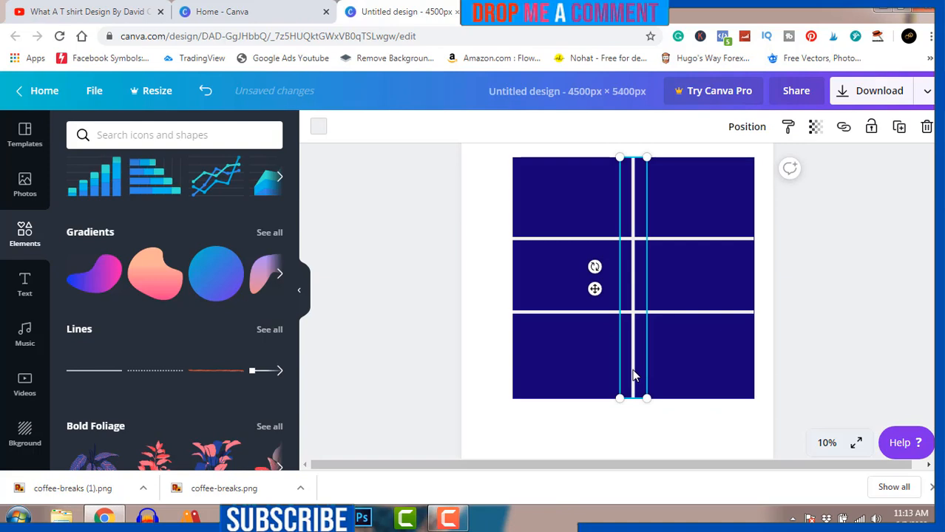
{"action": "mouse_move", "coordinate": [633, 368]}
{"action": "left_mouse_down"}
{"action": "mouse_move", "coordinate": [620, 363]}
{"action": "mouse_move", "coordinate": [630, 362]}
{"action": "left_mouse_up"}
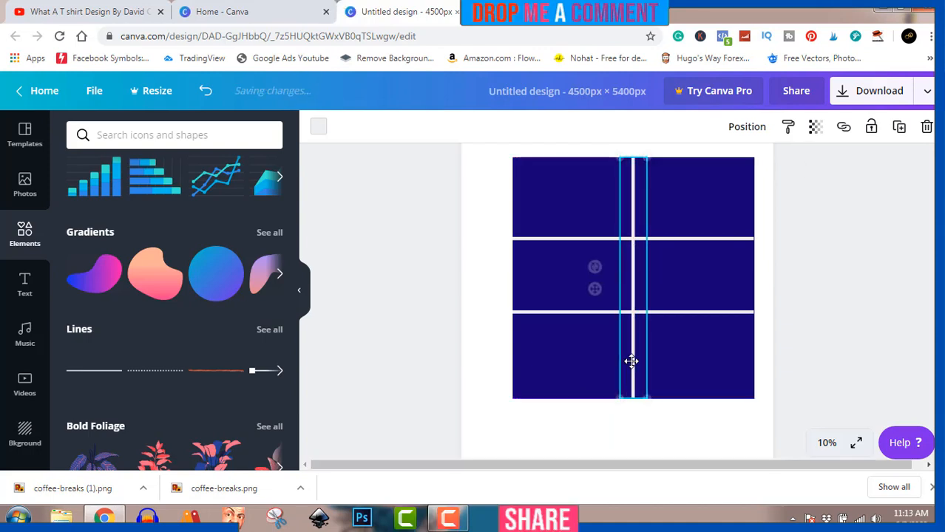
{"action": "left_click", "coordinate": [849, 296]}
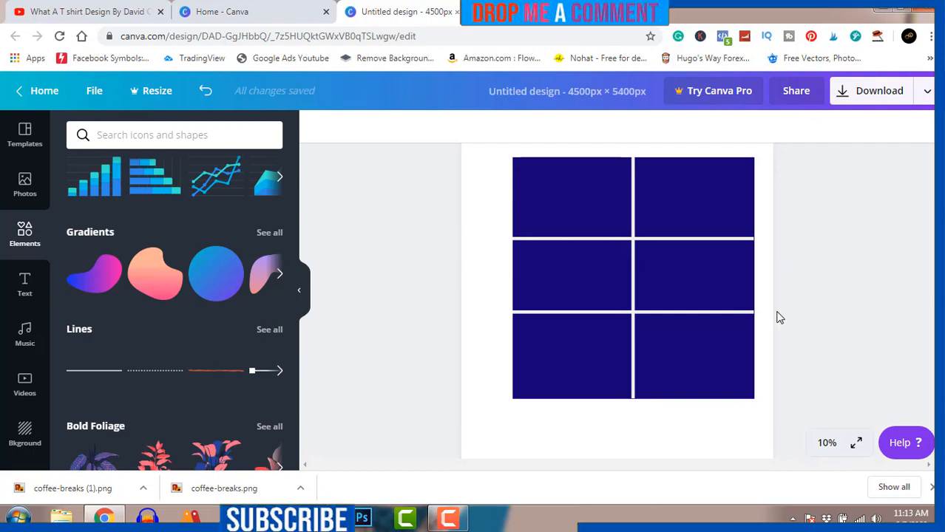
Duplicate the vertical line and space the two vertical lines so they divide the square into three equal columns.
{"action": "left_click_drag", "start_coordinate": [636, 344], "coordinate": [640, 344]}
{"action": "left_click", "coordinate": [857, 332]}
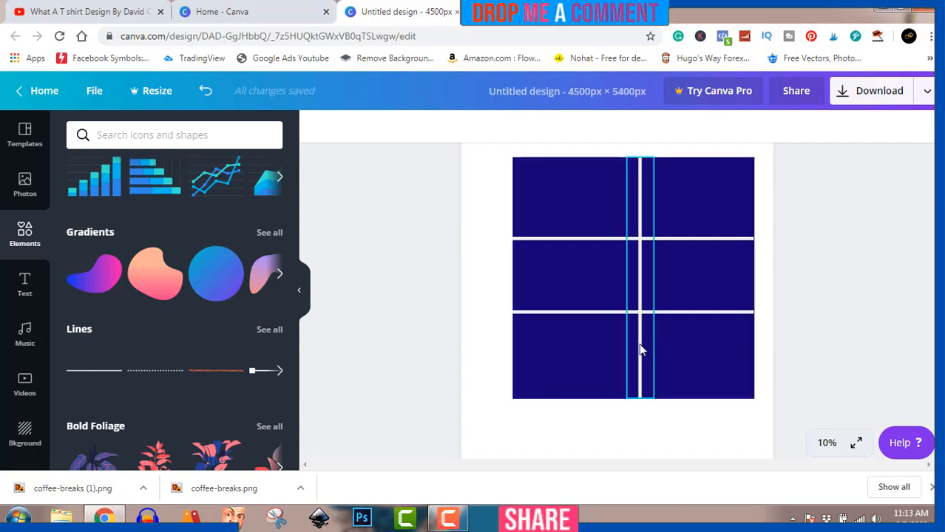
{"action": "left_click", "coordinate": [640, 347]}
{"action": "left_click_drag", "start_coordinate": [640, 347], "coordinate": [667, 338]}
{"action": "left_click", "coordinate": [846, 323]}
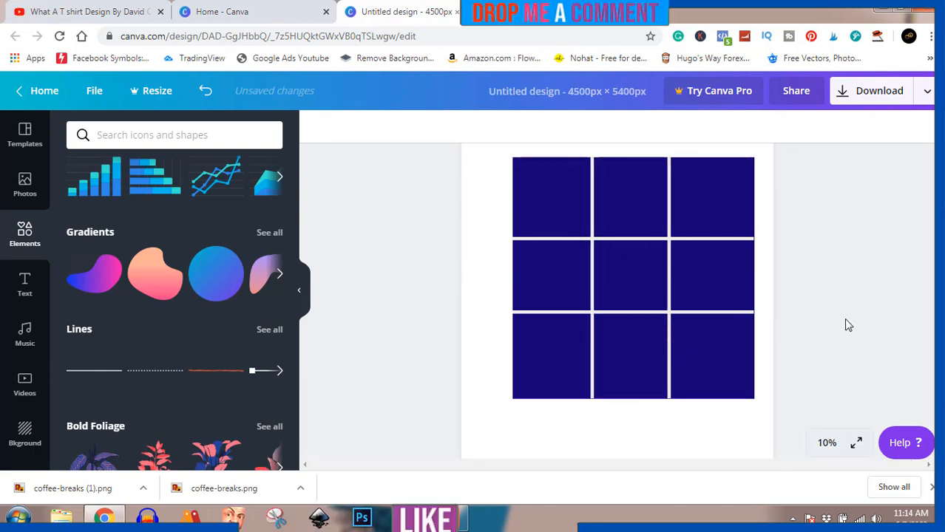
{"action": "left_click", "coordinate": [670, 343]}
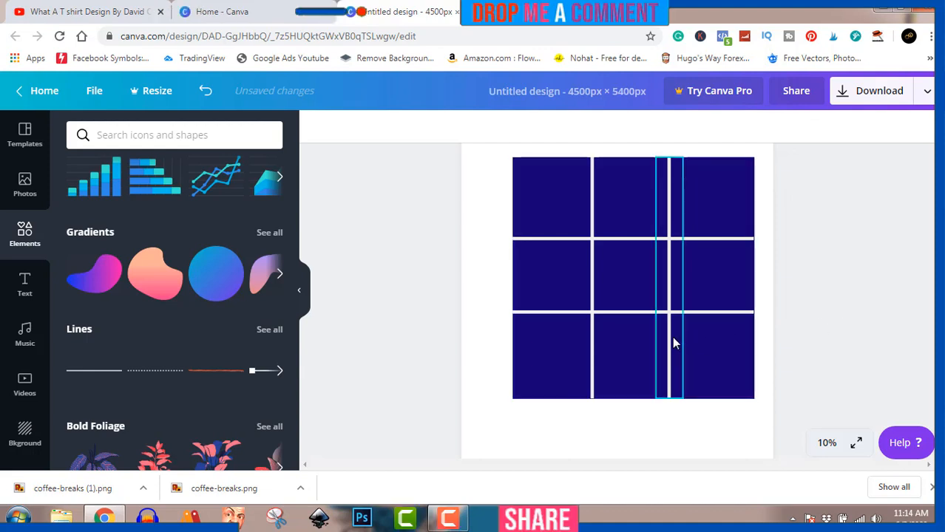
{"action": "left_click_drag", "start_coordinate": [671, 338], "coordinate": [676, 339]}
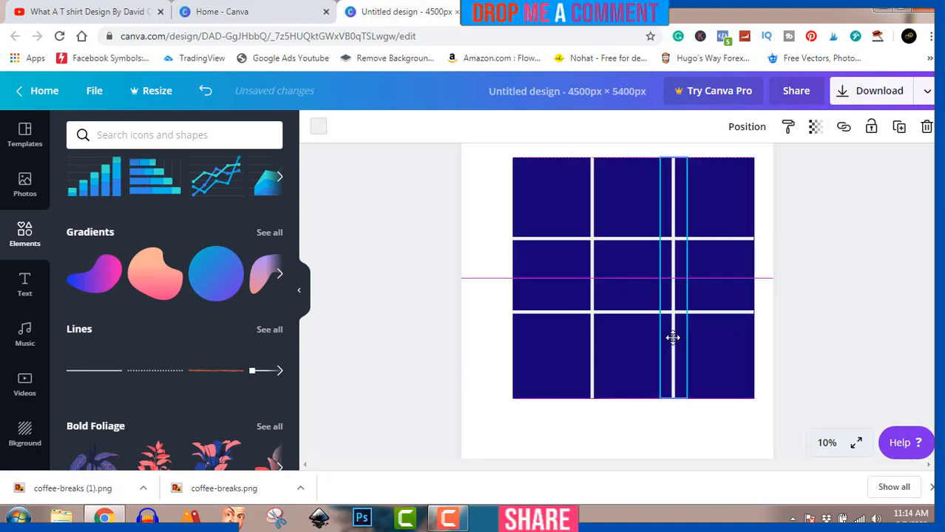
{"action": "left_click", "coordinate": [590, 344], "text": "shift"}
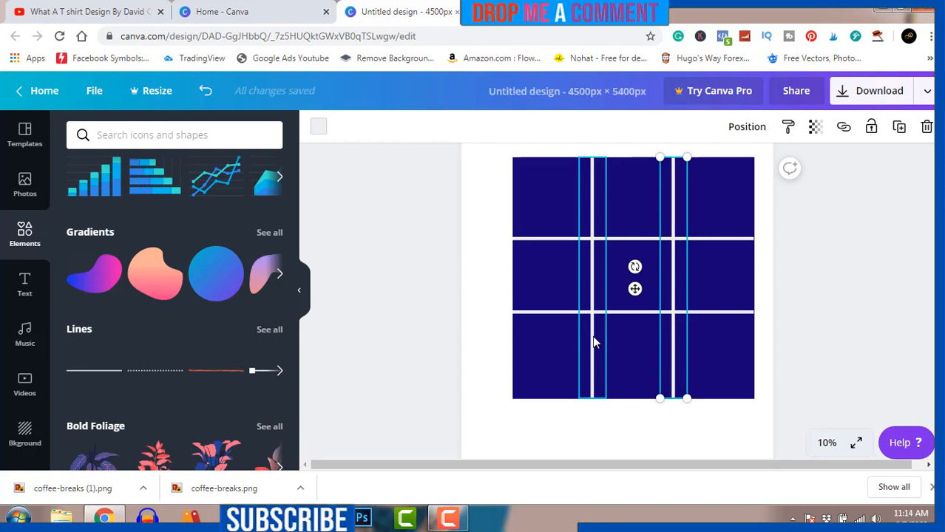
{"action": "left_click", "coordinate": [907, 288]}
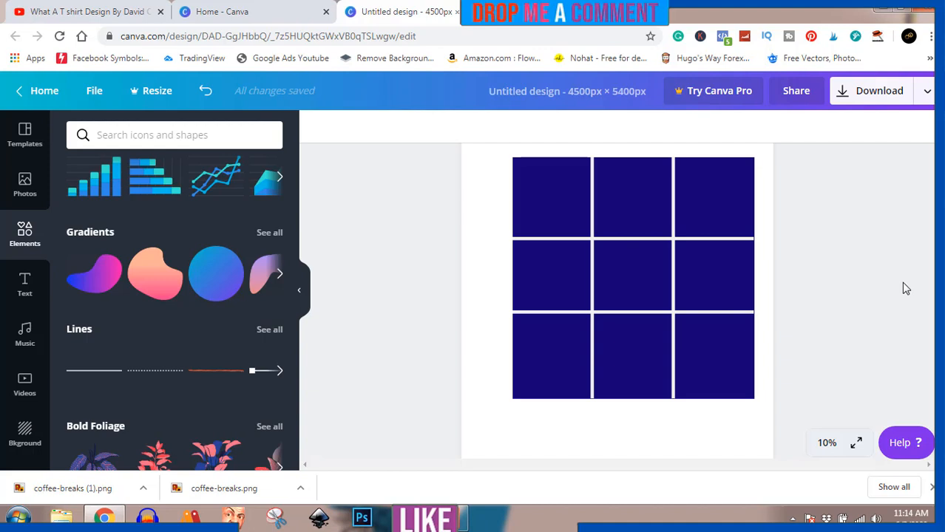
Recolour the square behind the grid lines with the medium gray from the default colours.
{"action": "left_click", "coordinate": [712, 214]}
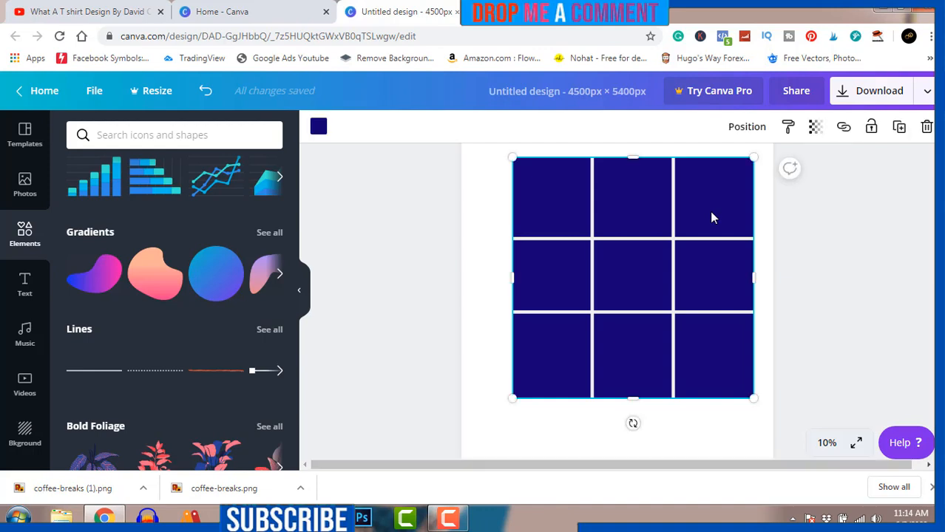
{"action": "left_click", "coordinate": [318, 128]}
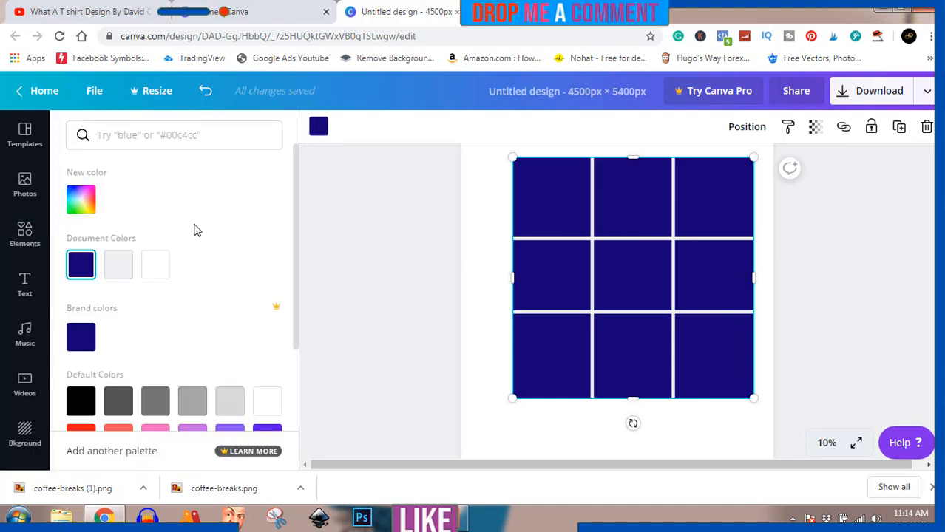
{"action": "left_click", "coordinate": [157, 403]}
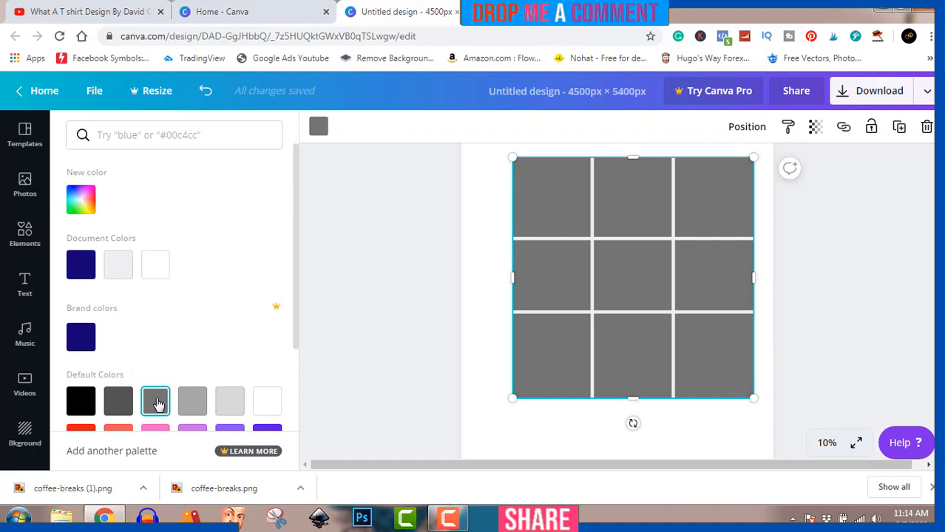
{"action": "left_click", "coordinate": [195, 405]}
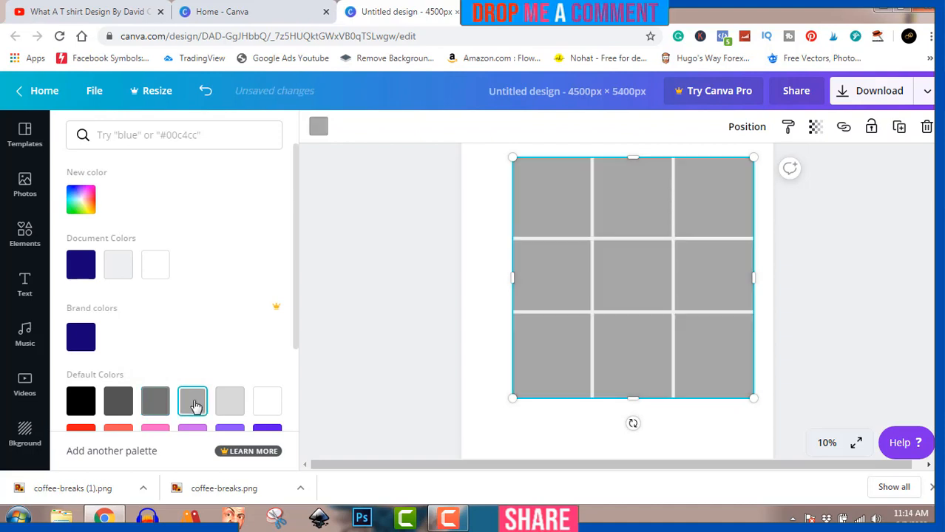
{"action": "left_click", "coordinate": [362, 311]}
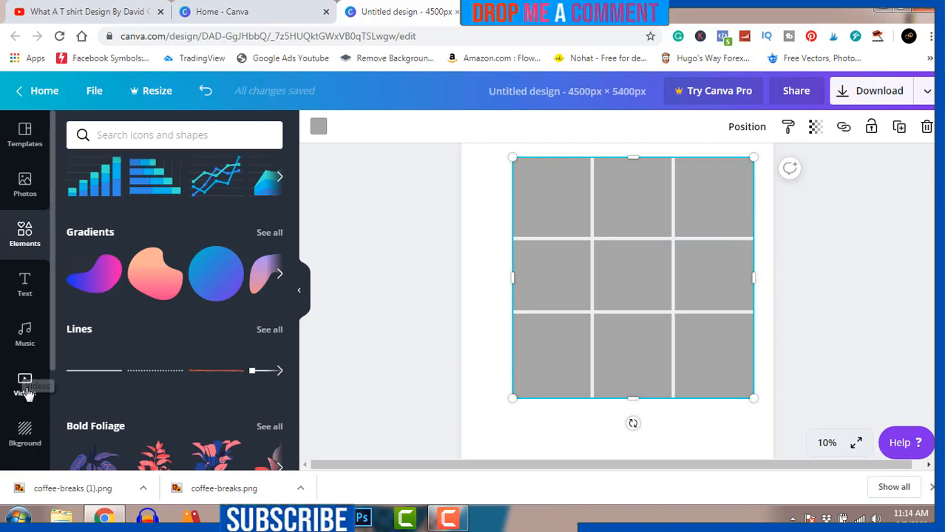
Upload the coffee-bean image from the Downloads folder to the design's uploaded images.
{"action": "scroll", "coordinate": [27, 394], "scroll_direction": "down", "scroll_amount": 1}
{"action": "scroll", "coordinate": [27, 394], "scroll_direction": "down", "scroll_amount": 3}
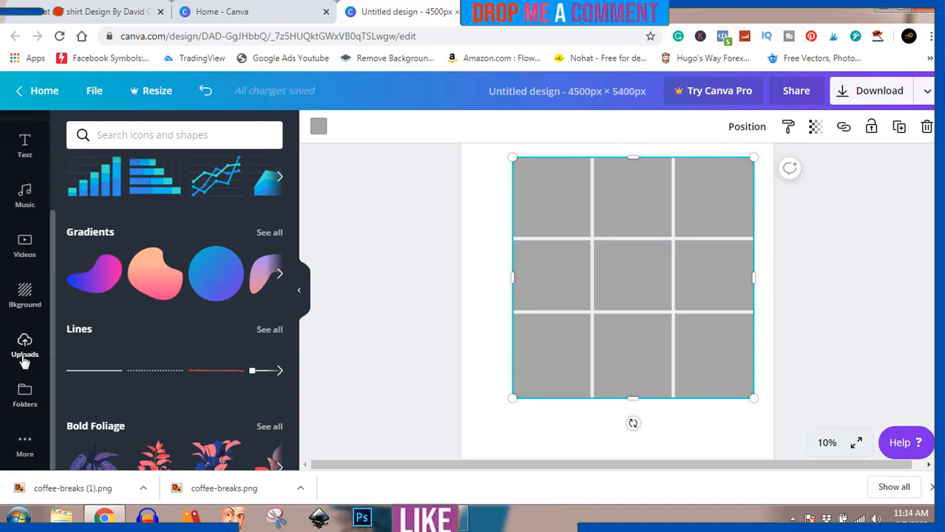
{"action": "left_click", "coordinate": [24, 359]}
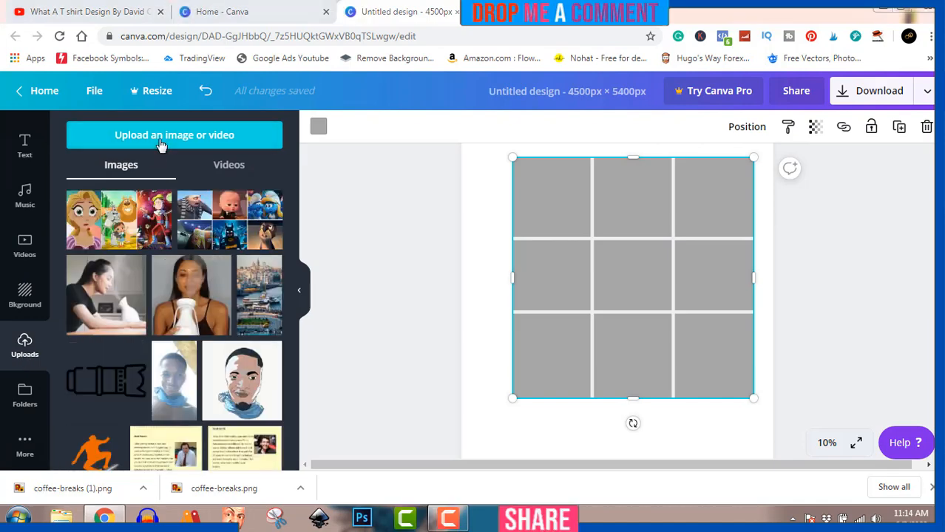
{"action": "left_click", "coordinate": [161, 144]}
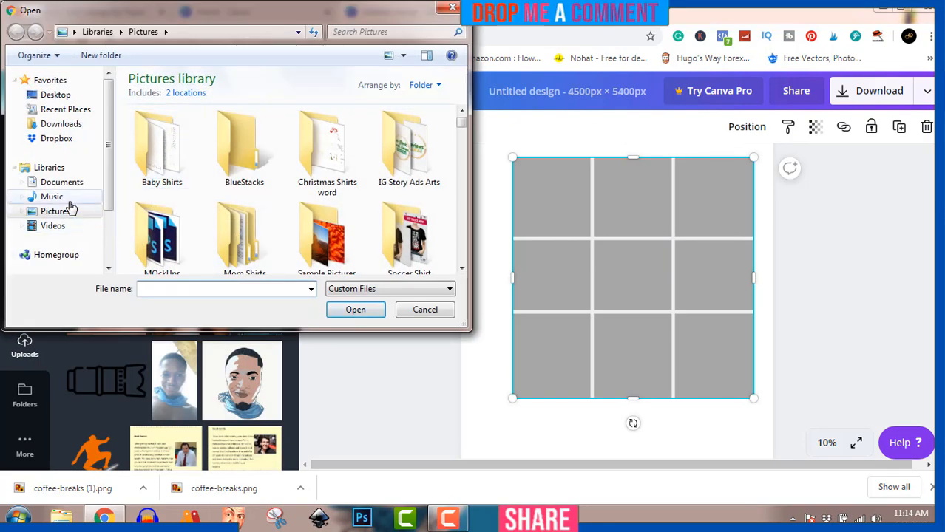
{"action": "left_click", "coordinate": [59, 124]}
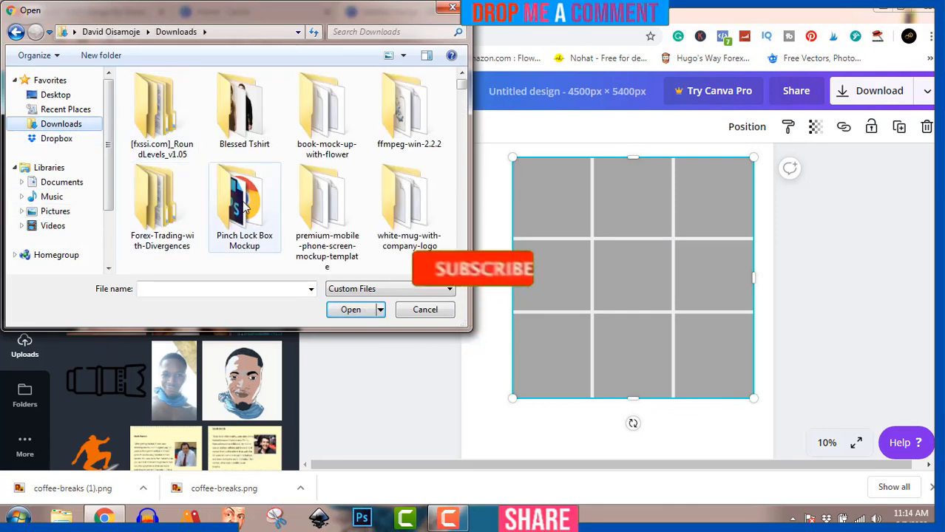
{"action": "left_click", "coordinate": [247, 209]}
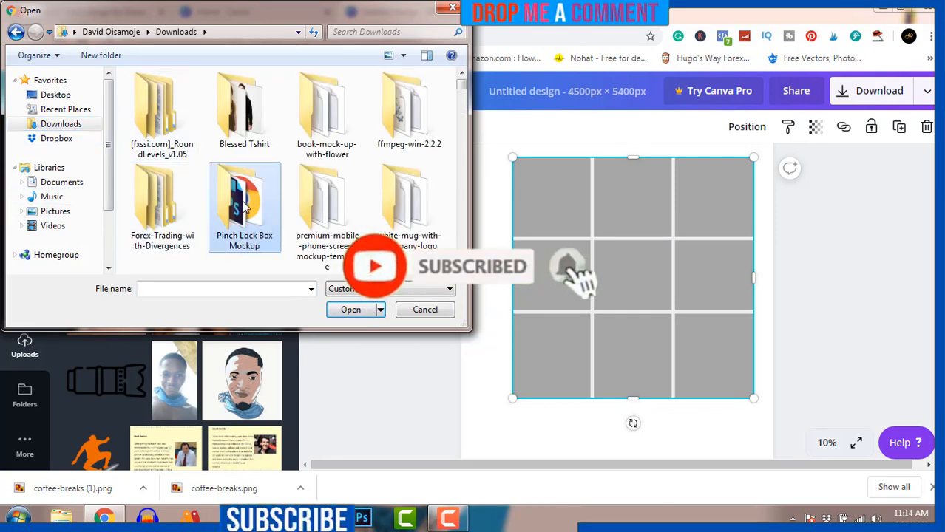
{"action": "type", "text": "coffee-bean"}
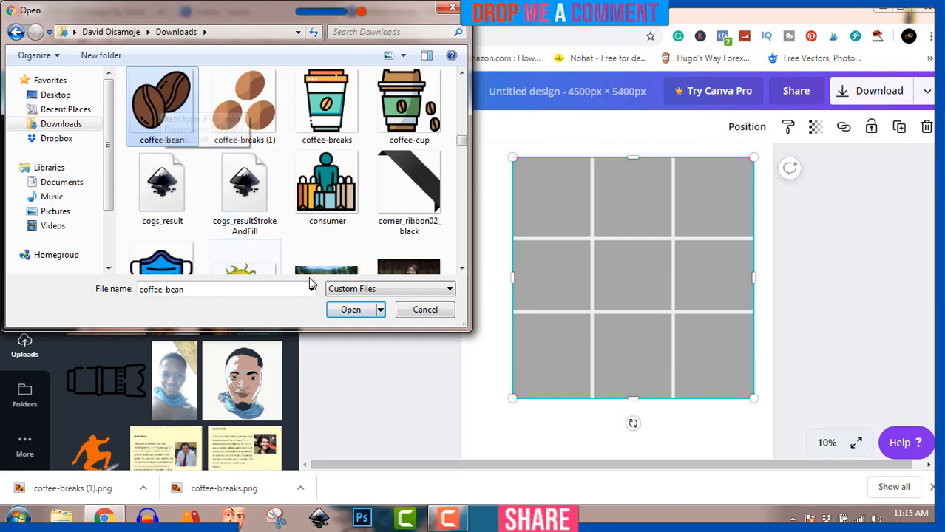
{"action": "left_click", "coordinate": [351, 310]}
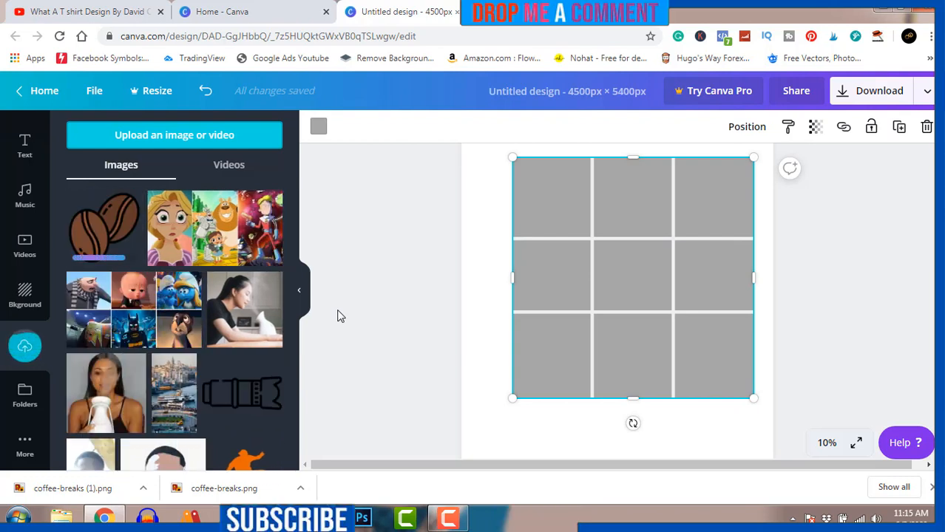
Add the uploaded coffee bean image to the page, shrink it to cell size and place it in the grid's centre cell.
{"action": "left_click", "coordinate": [117, 238]}
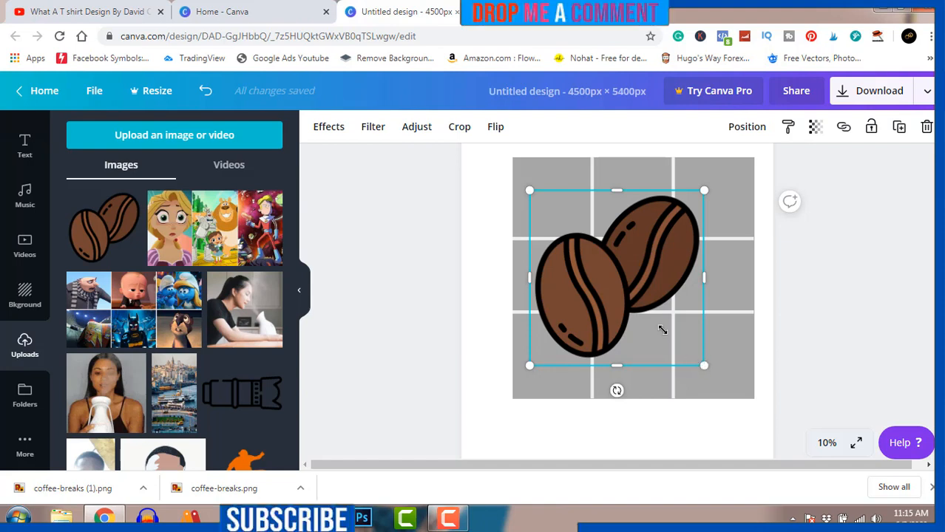
{"action": "left_click_drag", "start_coordinate": [662, 330], "coordinate": [580, 244]}
{"action": "left_click_drag", "start_coordinate": [561, 215], "coordinate": [629, 266]}
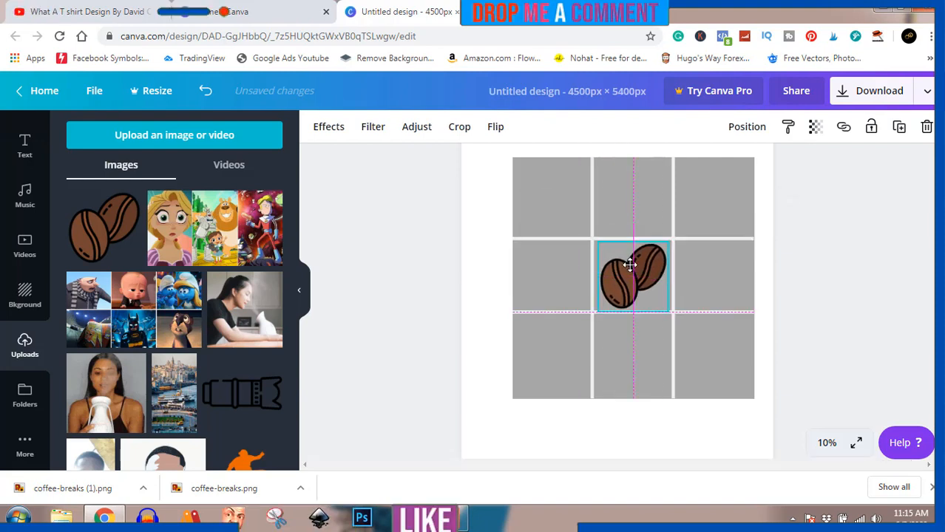
Shrink the coffee bean image slightly and centre it in the grid's middle cell.
{"action": "left_click_drag", "start_coordinate": [670, 310], "coordinate": [664, 308]}
{"action": "left_click_drag", "start_coordinate": [647, 275], "coordinate": [649, 279]}
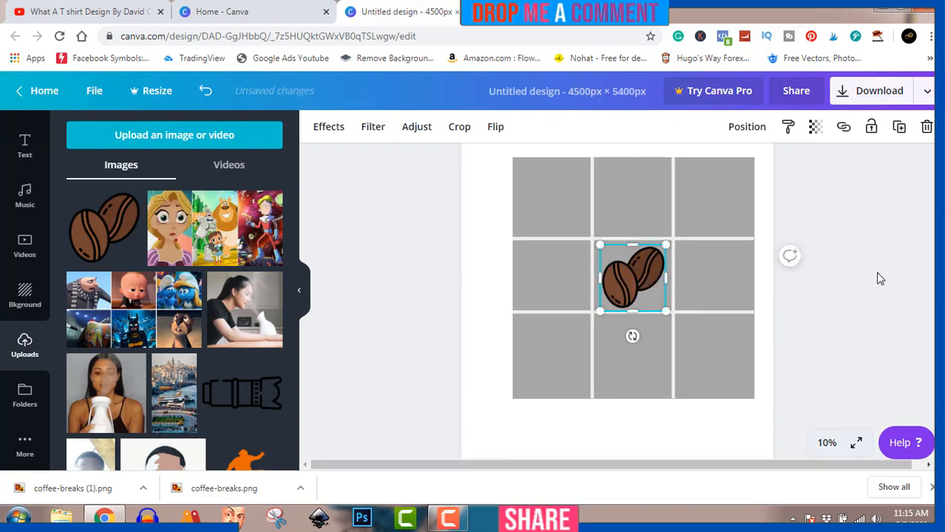
{"action": "left_click", "coordinate": [880, 278]}
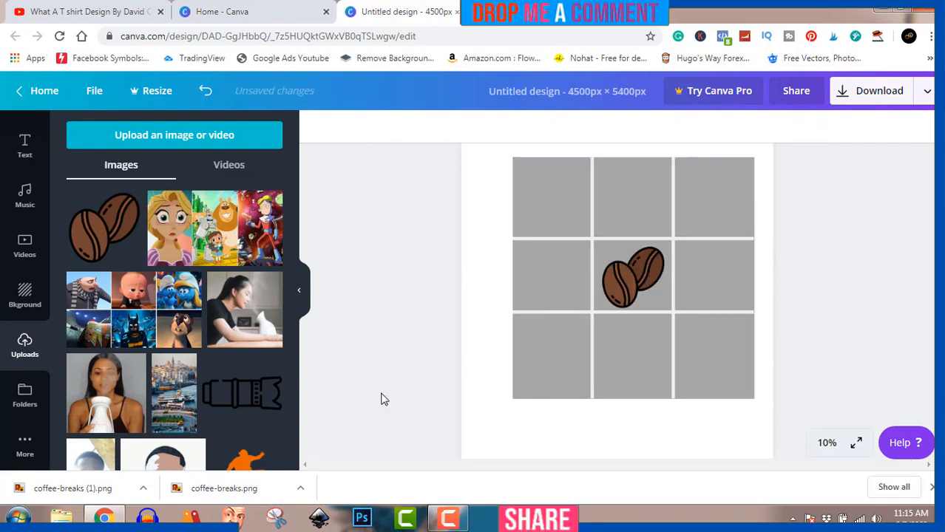
Upload the coffee-breaks cup image from the Downloads folder to the design's uploaded images.
{"action": "left_click", "coordinate": [177, 140]}
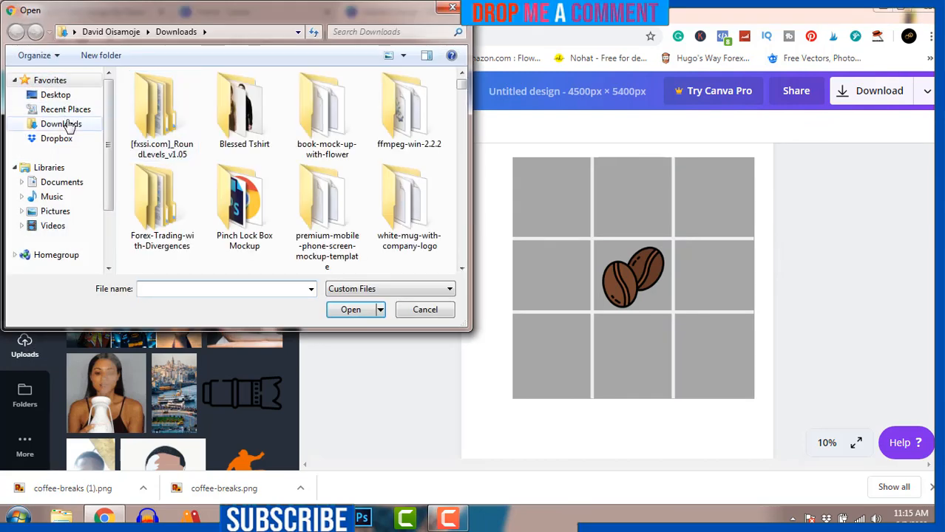
{"action": "left_click", "coordinate": [67, 126]}
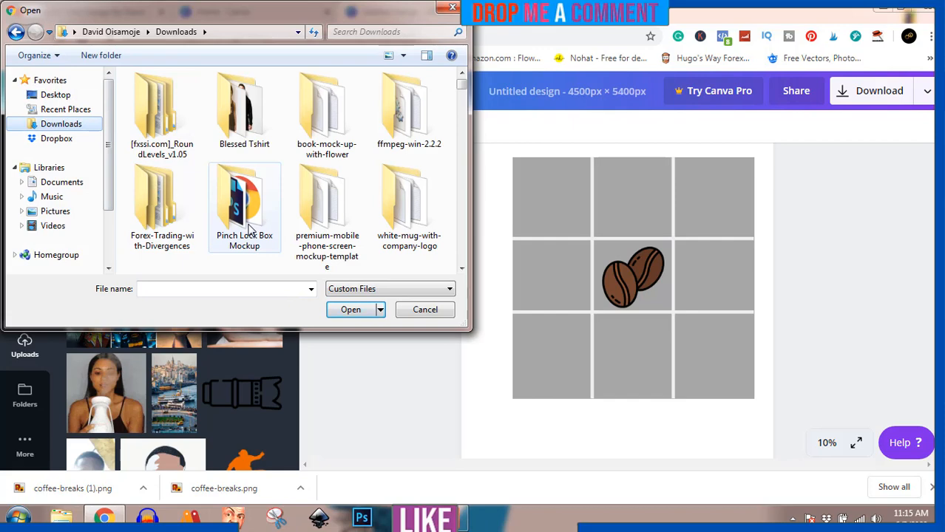
{"action": "left_click", "coordinate": [249, 230]}
{"action": "key", "text": "c"}
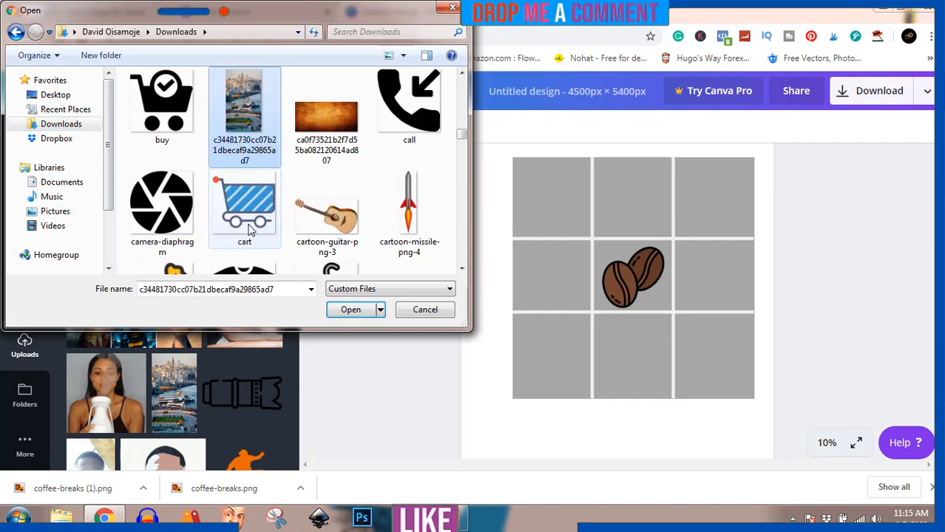
{"action": "key", "text": "o"}
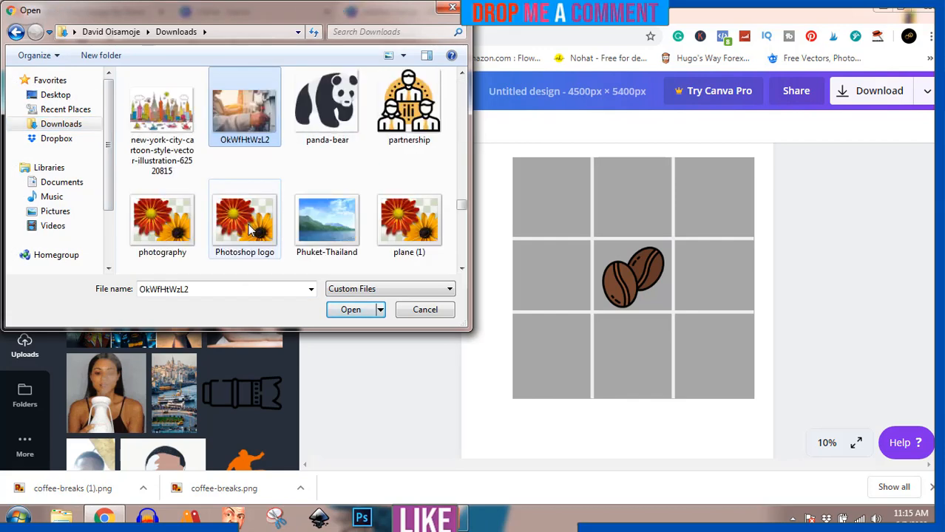
{"action": "left_click", "coordinate": [252, 213]}
{"action": "key", "text": "c"}
{"action": "key", "text": "o"}
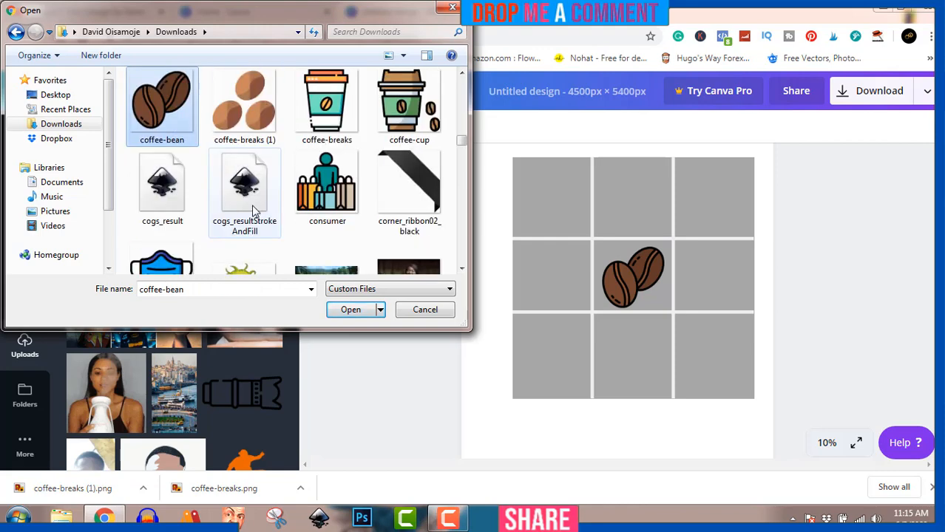
{"action": "left_click", "coordinate": [335, 100]}
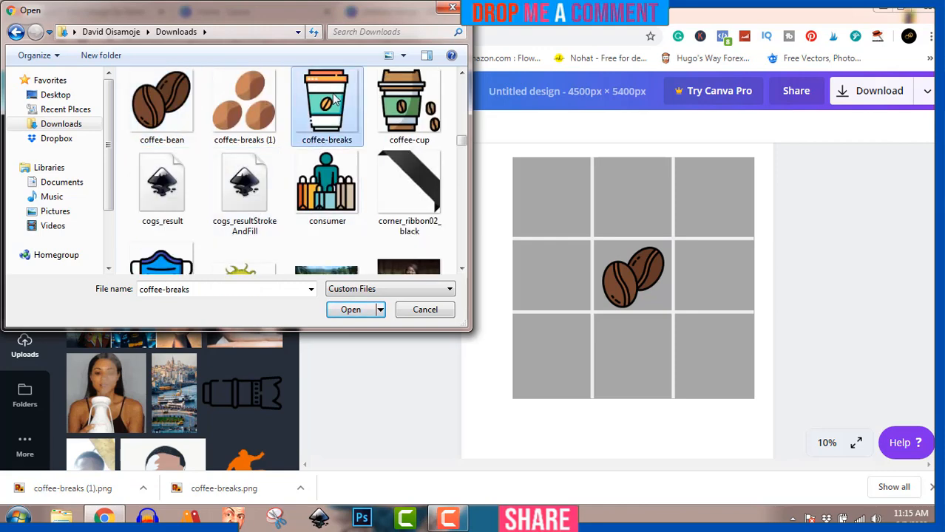
{"action": "left_click", "coordinate": [348, 310]}
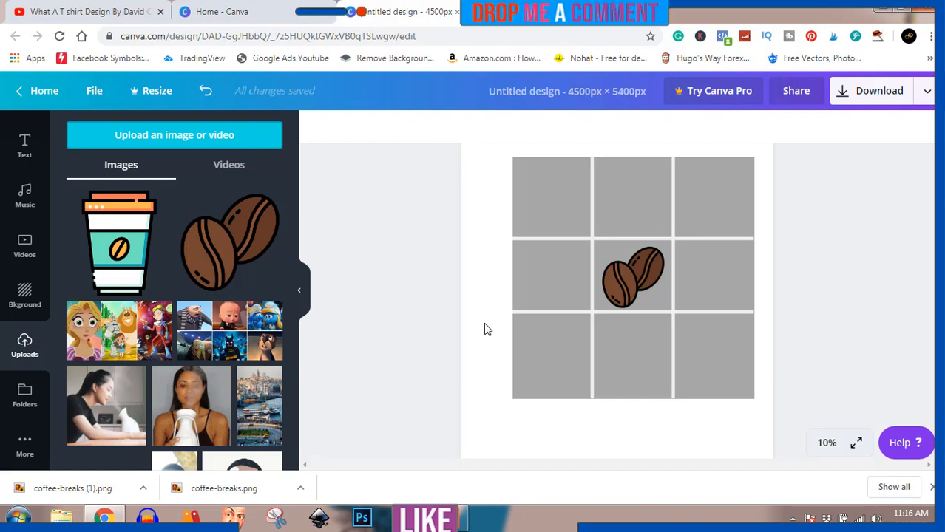
Add the uploaded coffee cup to the page, shrink it into the grid's upper-left cell and place a copy in the cell below.
{"action": "left_click", "coordinate": [112, 247]}
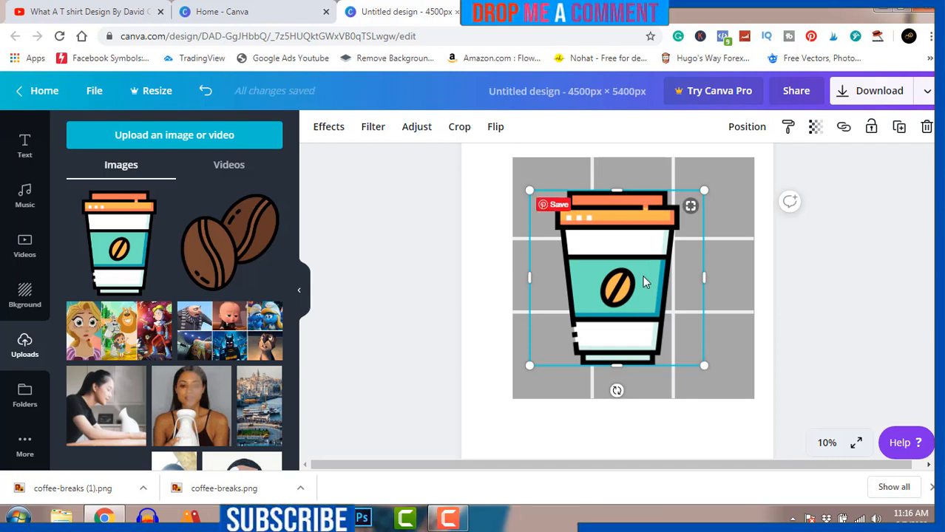
{"action": "left_click_drag", "start_coordinate": [703, 364], "coordinate": [561, 214]}
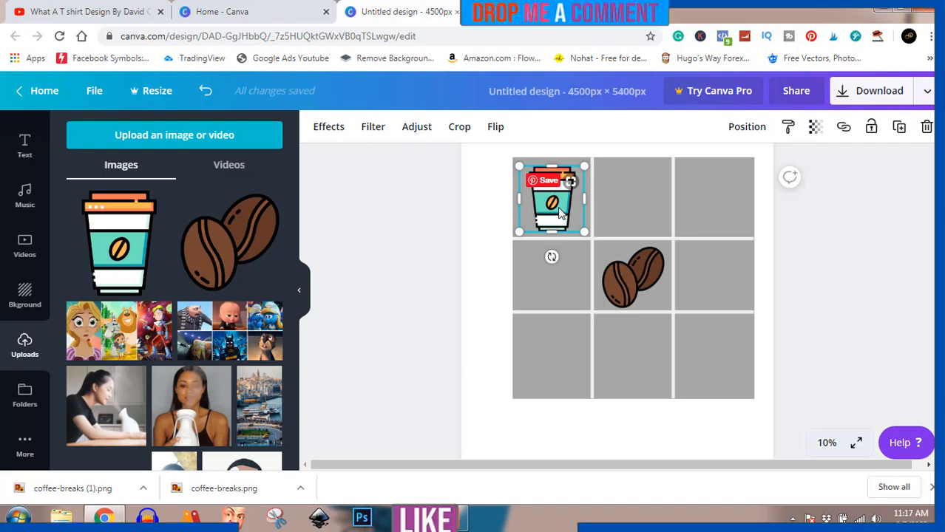
{"action": "left_click_drag", "start_coordinate": [560, 213], "coordinate": [559, 288]}
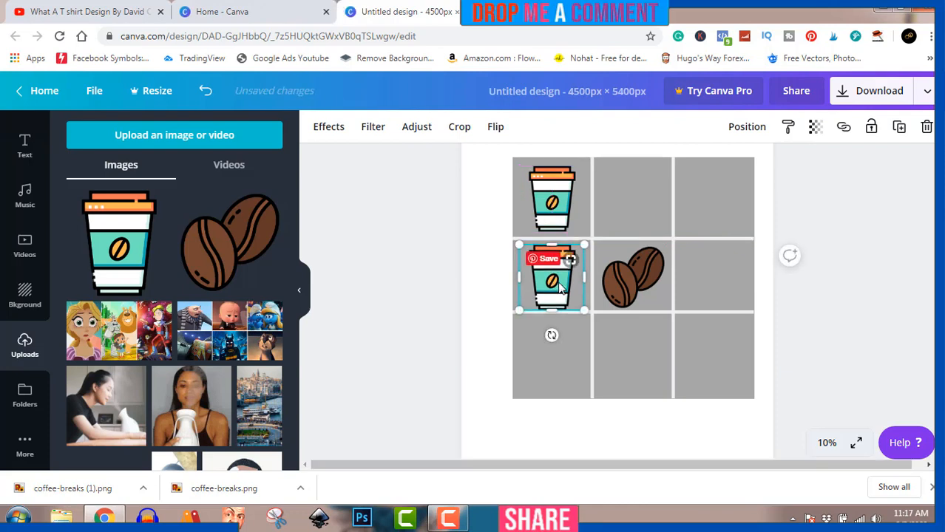
Shrink both coffee cups slightly, the upper-left one to about 903 × 903 px, so they sit inside their cells.
{"action": "left_click_drag", "start_coordinate": [582, 309], "coordinate": [559, 281]}
{"action": "left_click", "coordinate": [562, 205]}
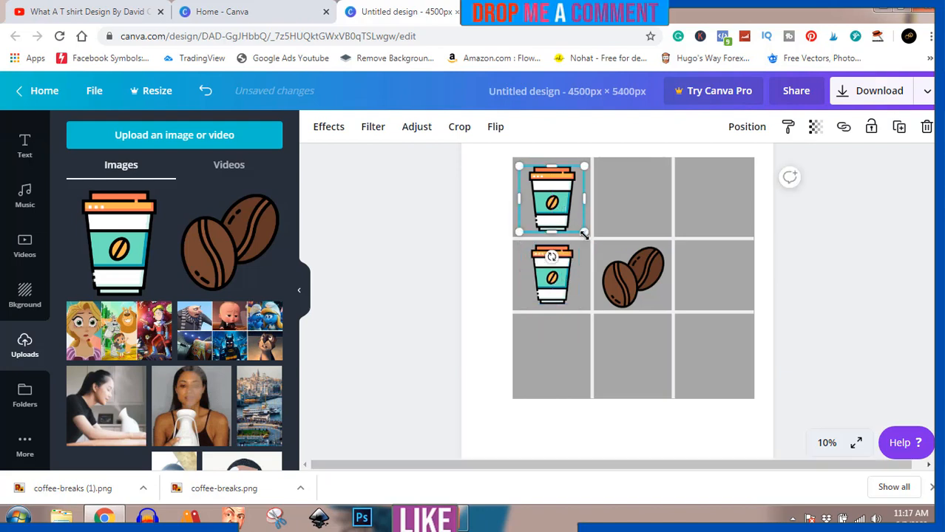
{"action": "left_click_drag", "start_coordinate": [583, 229], "coordinate": [579, 226]}
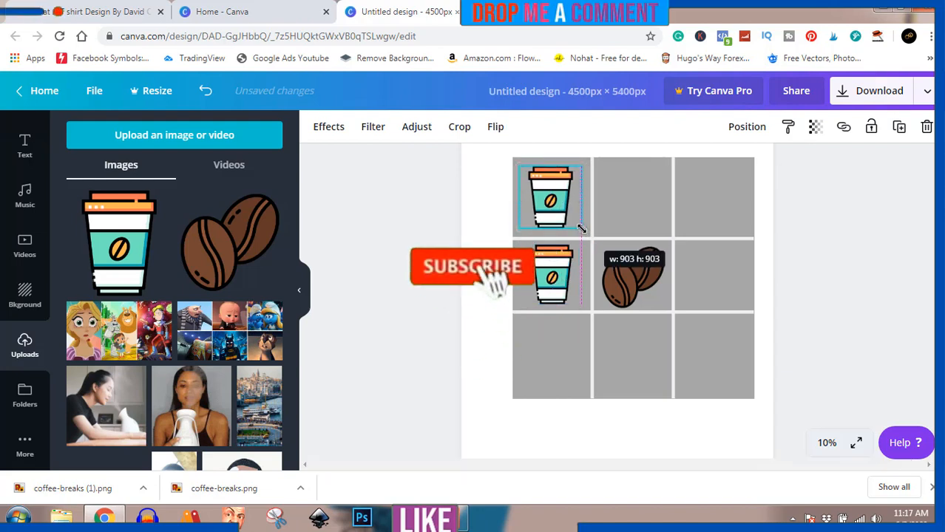
Fill the remaining empty cells around the coffee beans with copies of the smaller coffee cup.
{"action": "left_click", "coordinate": [558, 288]}
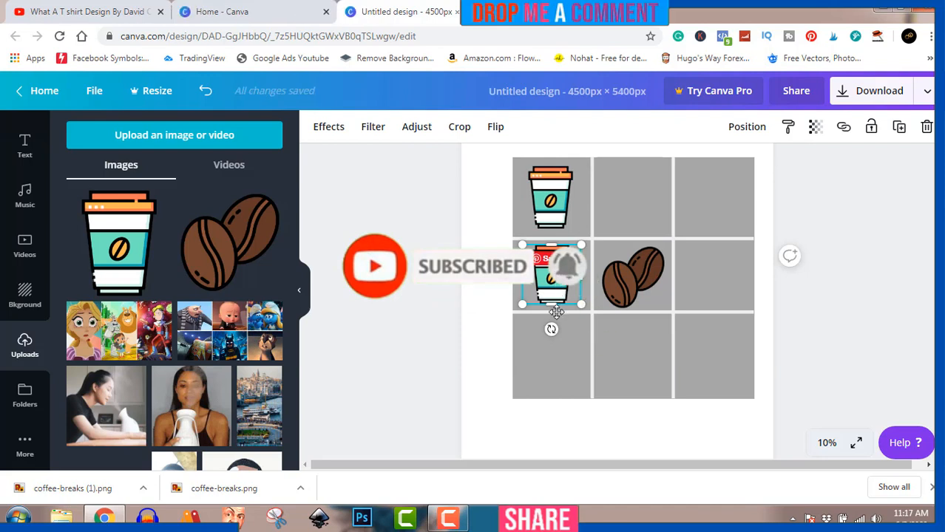
{"action": "left_click_drag", "start_coordinate": [558, 289], "coordinate": [635, 195]}
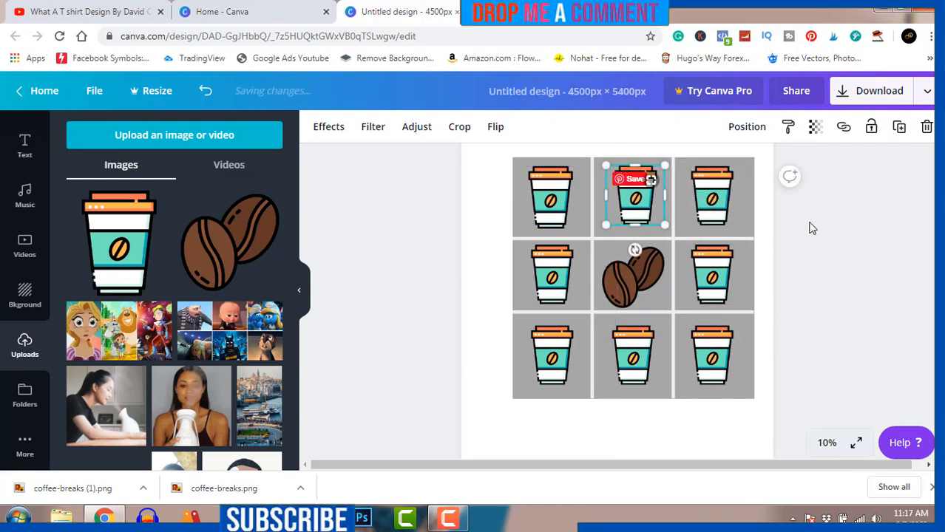
{"action": "left_click", "coordinate": [819, 233]}
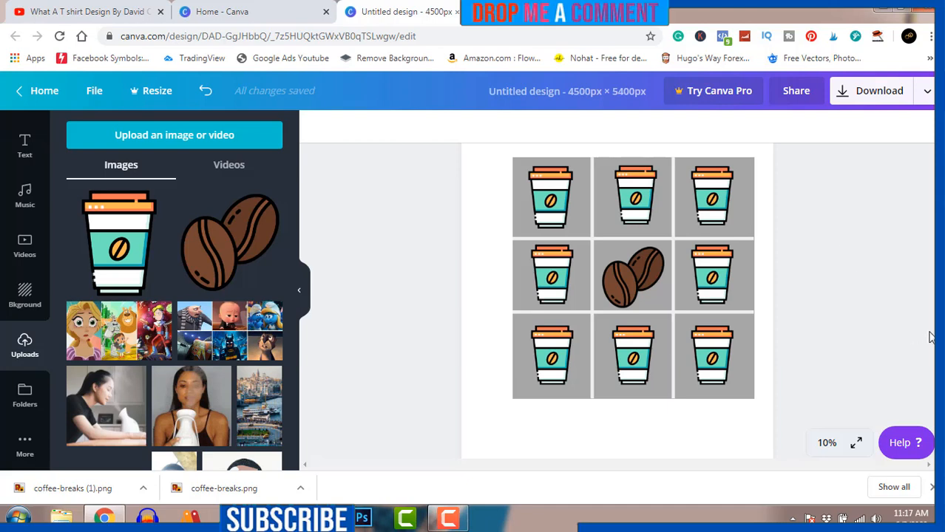
Recolour both vertical grid lines with the darkest brown from the coffee bean's photo colours.
{"action": "scroll", "coordinate": [617, 301], "scroll_direction": "up", "scroll_amount": 2}
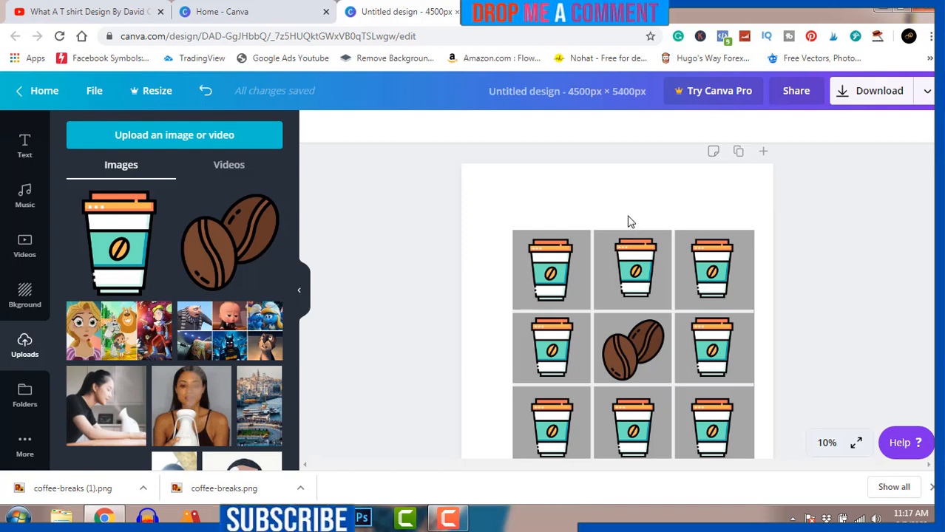
{"action": "left_click", "coordinate": [591, 271]}
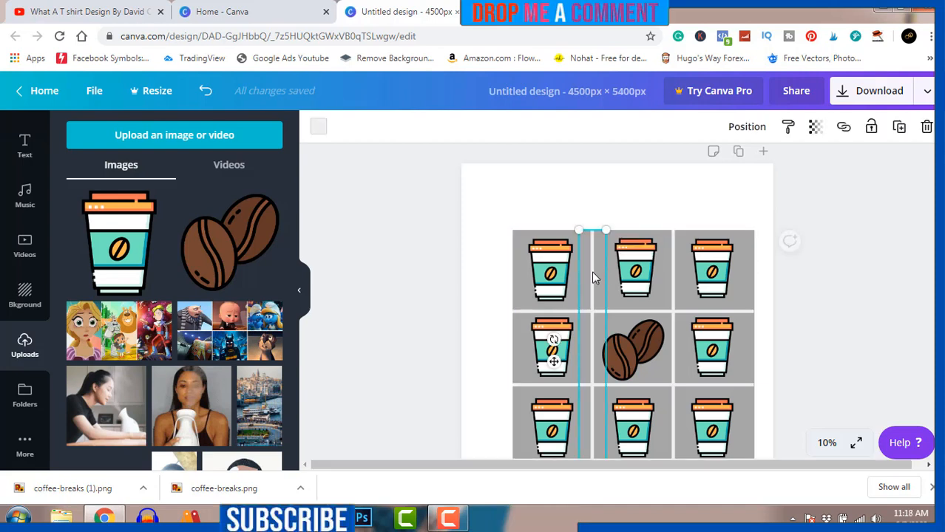
{"action": "left_click", "coordinate": [319, 131]}
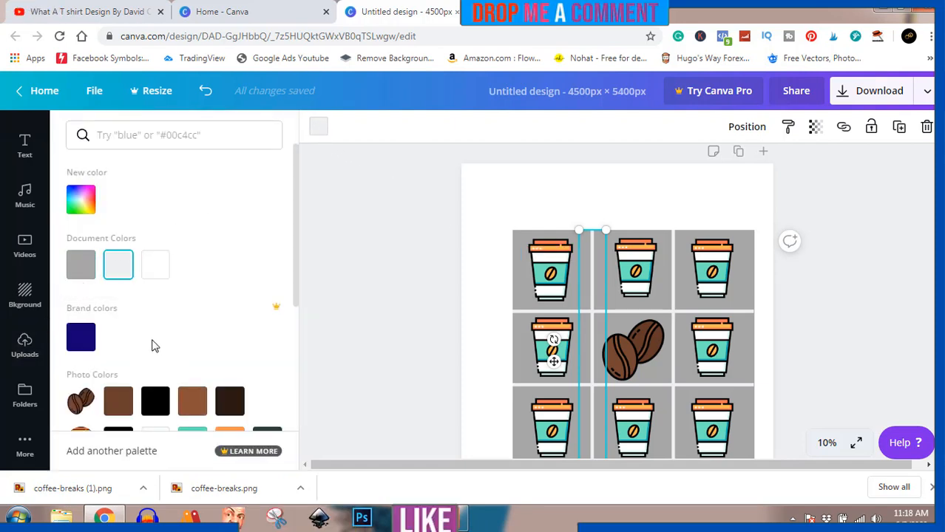
{"action": "left_click", "coordinate": [232, 407]}
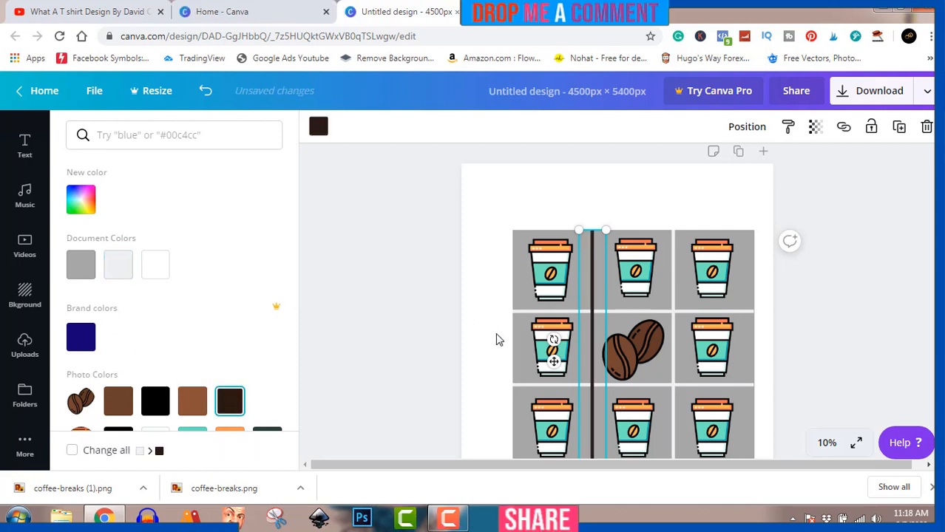
{"action": "left_click", "coordinate": [676, 272]}
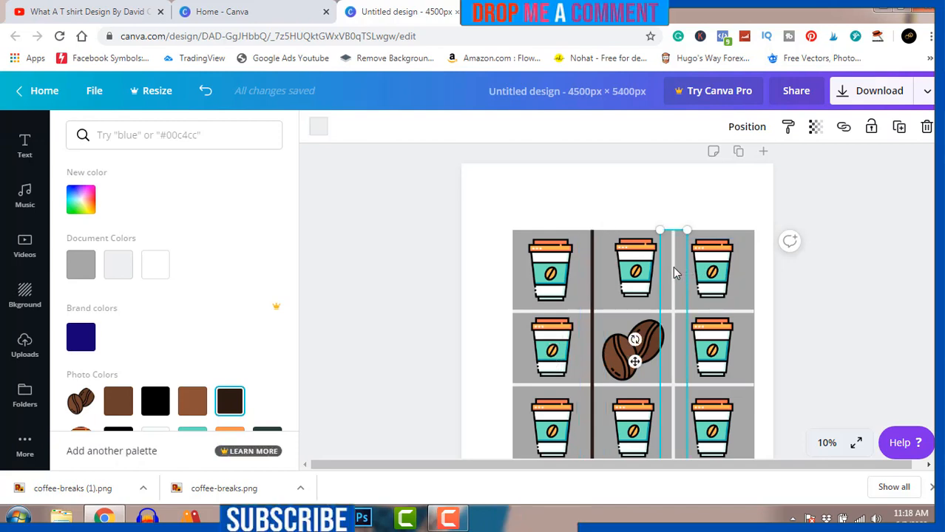
{"action": "left_click", "coordinate": [231, 401]}
Recolour both horizontal grid lines with the same darkest brown from the coffee bean's photo colours.
{"action": "left_click", "coordinate": [533, 310]}
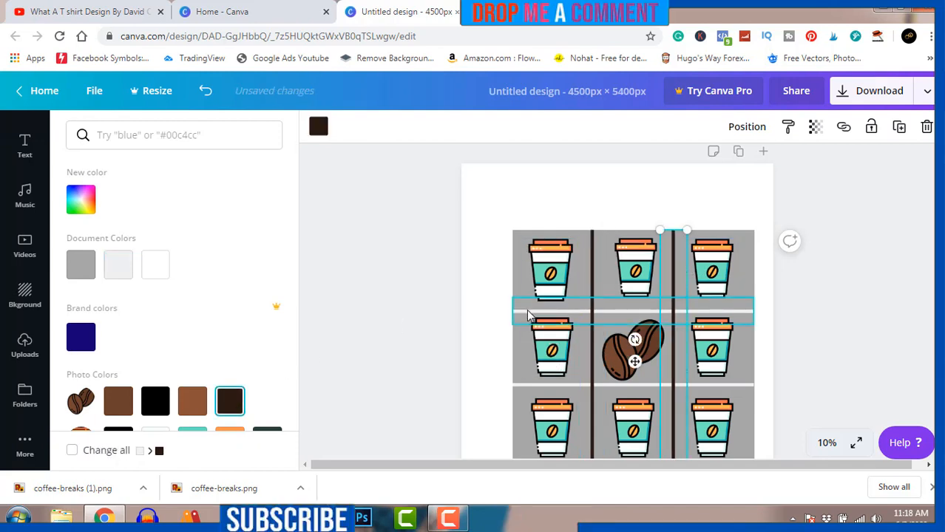
{"action": "left_click", "coordinate": [230, 408]}
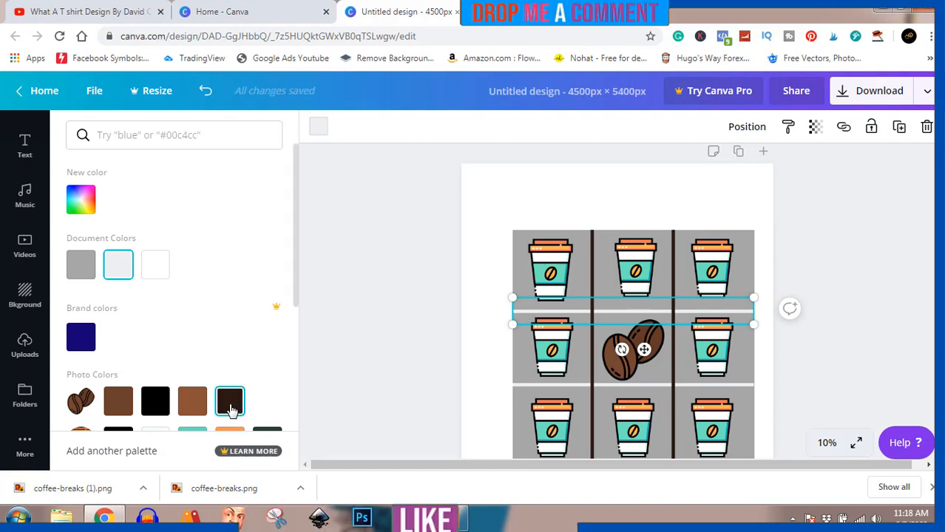
{"action": "left_click", "coordinate": [521, 390]}
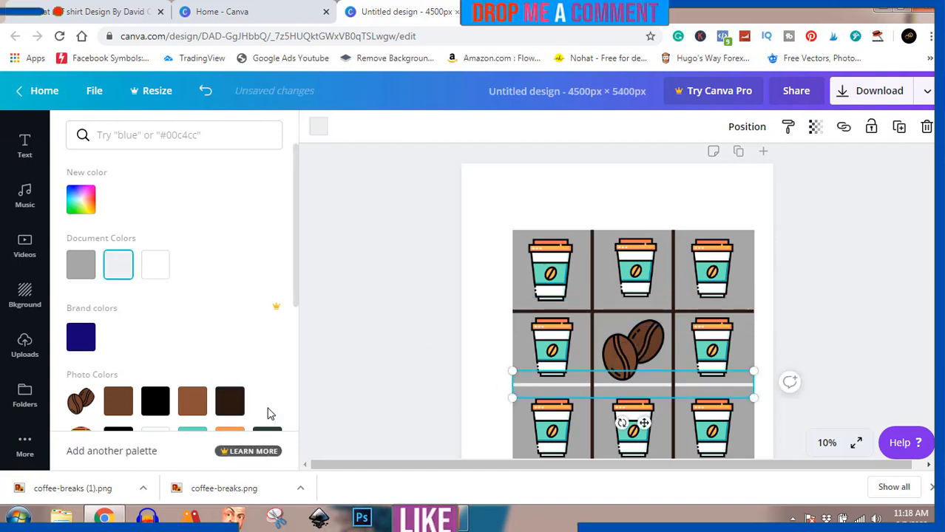
{"action": "left_click", "coordinate": [241, 411]}
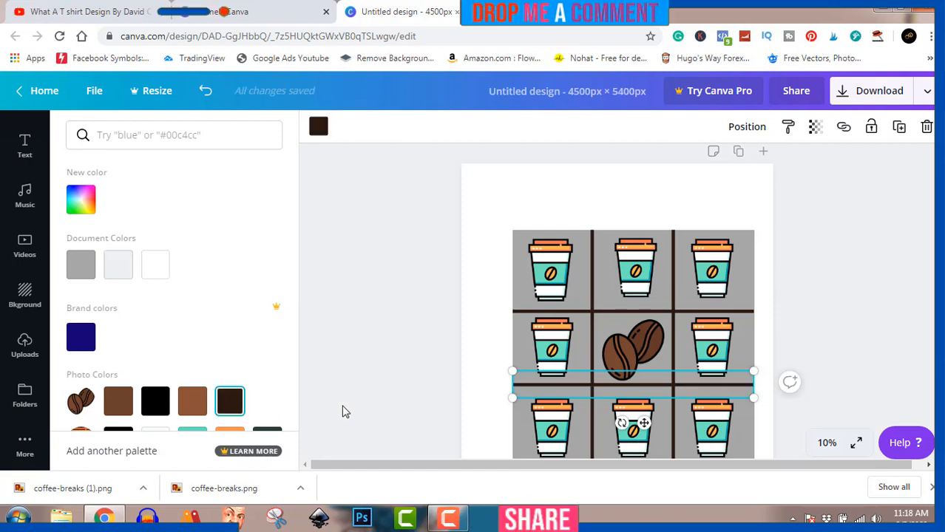
{"action": "scroll", "coordinate": [617, 310], "scroll_direction": "down", "scroll_amount": 3}
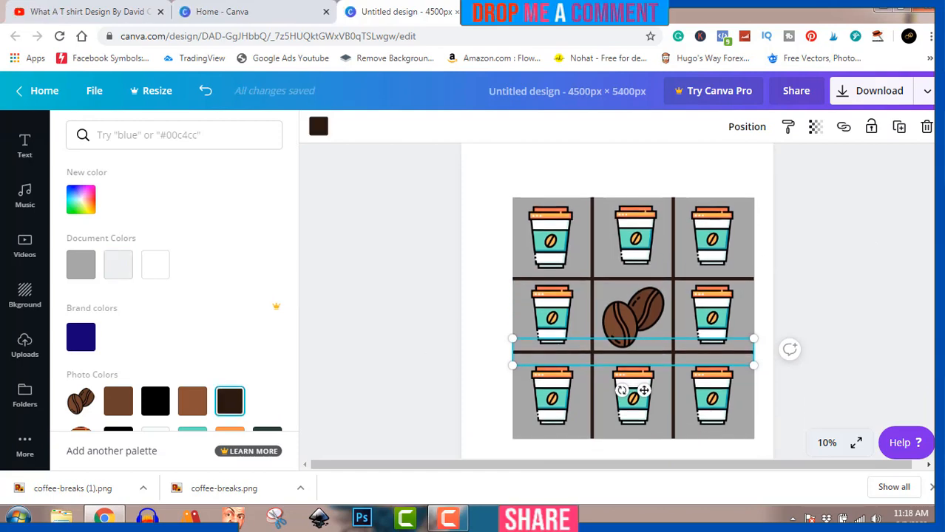
{"action": "scroll", "coordinate": [617, 310], "scroll_direction": "up", "scroll_amount": 2}
{"action": "scroll", "coordinate": [633, 391], "scroll_direction": "up", "scroll_amount": 1}
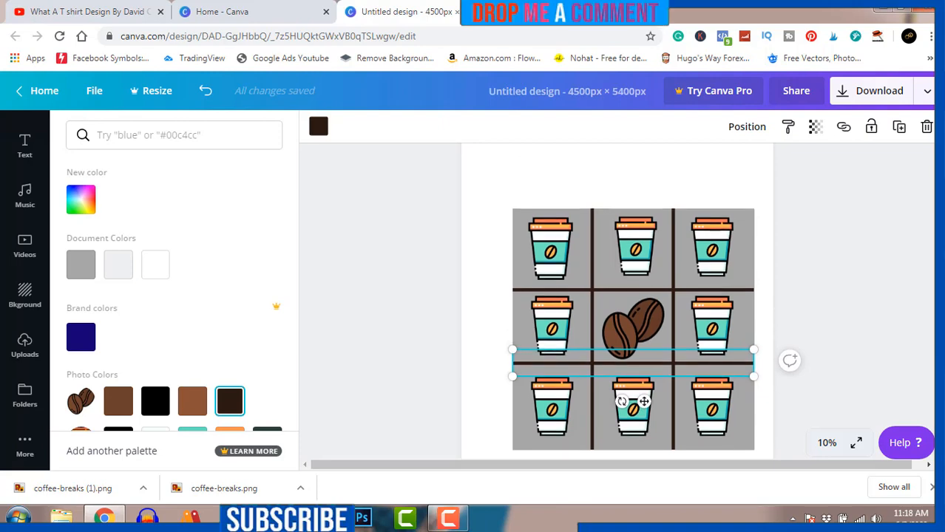
{"action": "left_click", "coordinate": [328, 323]}
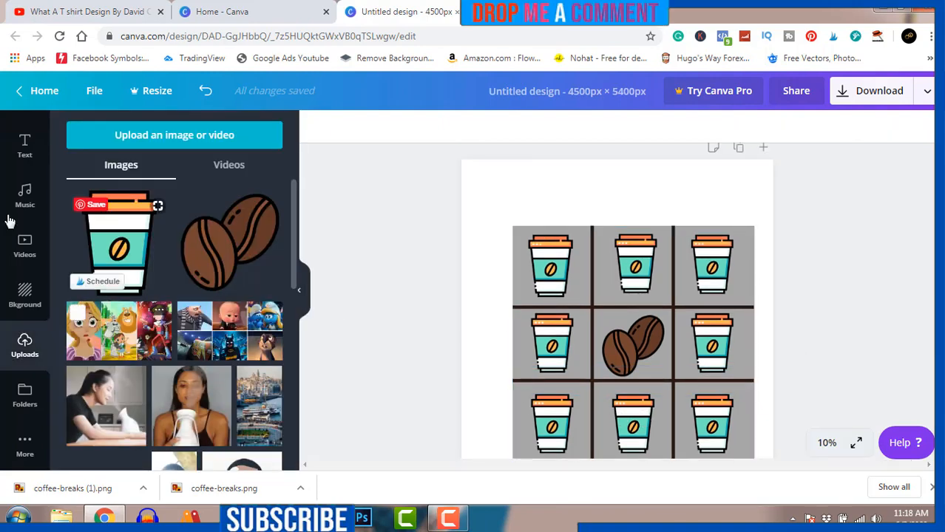
Add a heading to the page that reads "Spot The Odd One Out".
{"action": "left_click", "coordinate": [25, 155]}
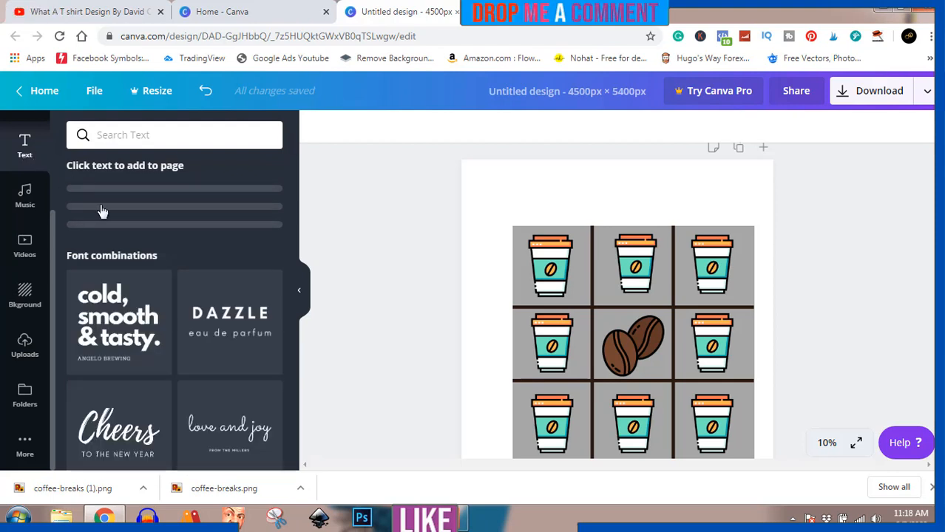
{"action": "left_click", "coordinate": [144, 207]}
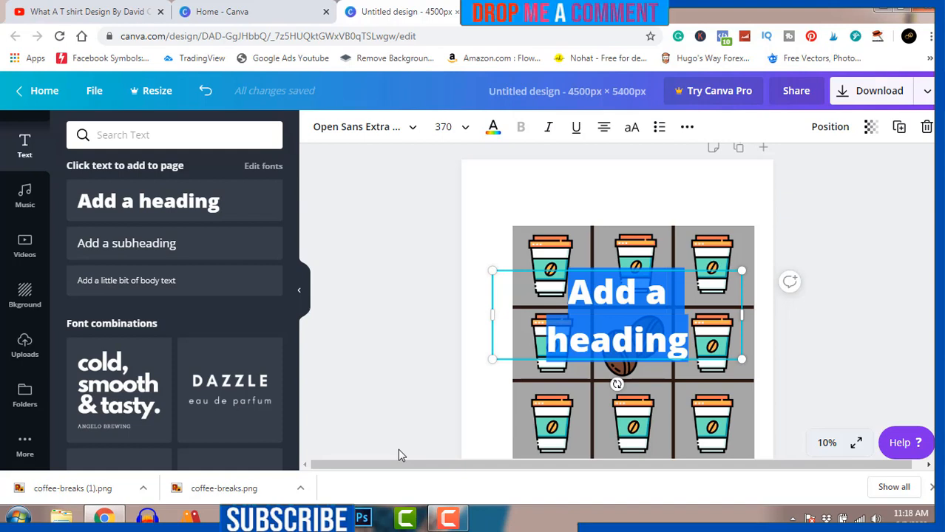
{"action": "type", "text": "S"}
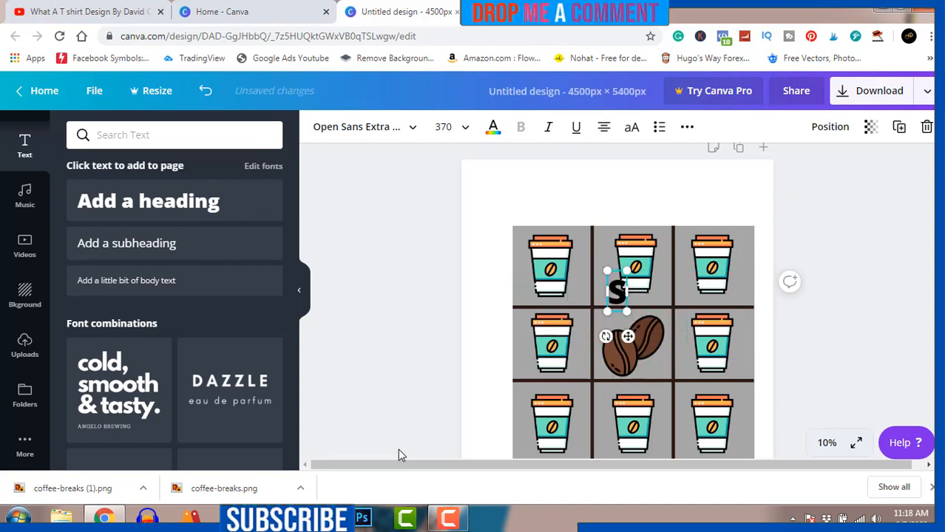
{"action": "type", "text": "pot"}
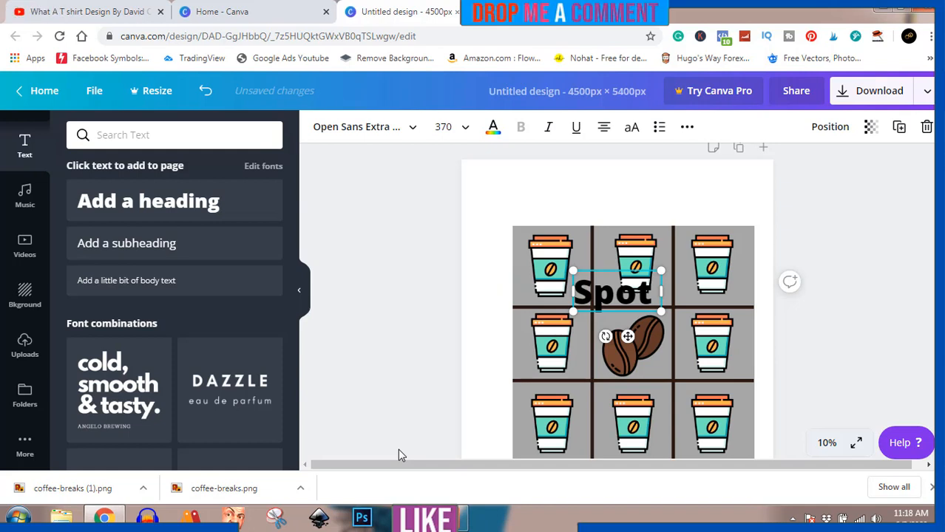
{"action": "type", "text": " the"}
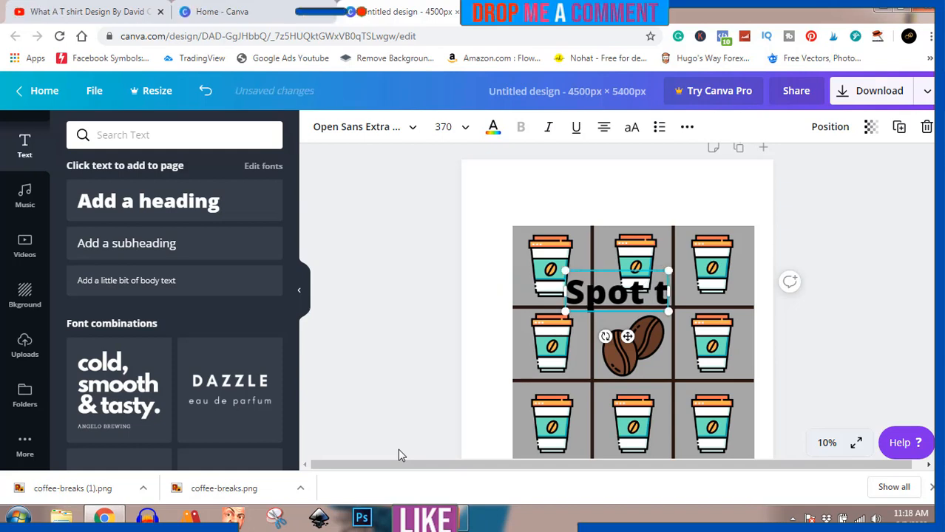
{"action": "key", "text": "BackSpace"}
{"action": "key", "text": "BackSpace"}
{"action": "key", "text": "BackSpace"}
{"action": "key", "text": "BackSpace"}
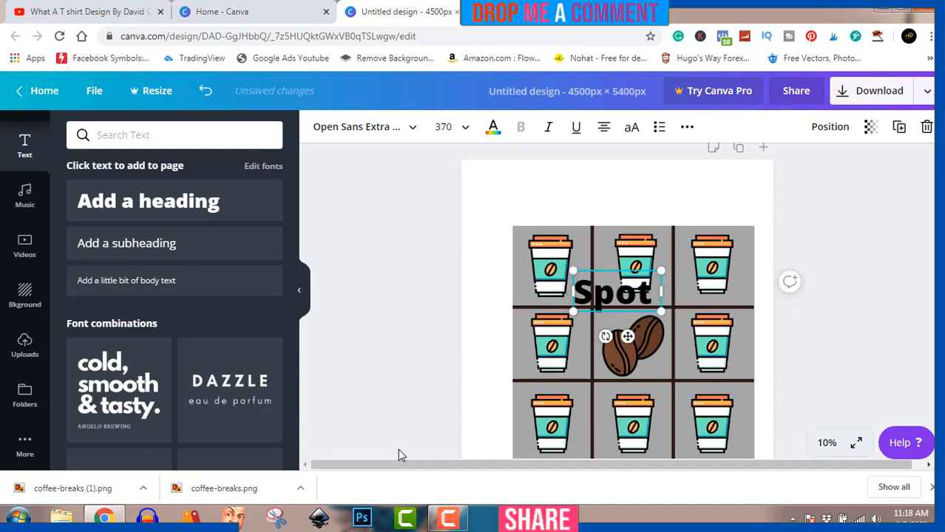
{"action": "type", "text": "the"}
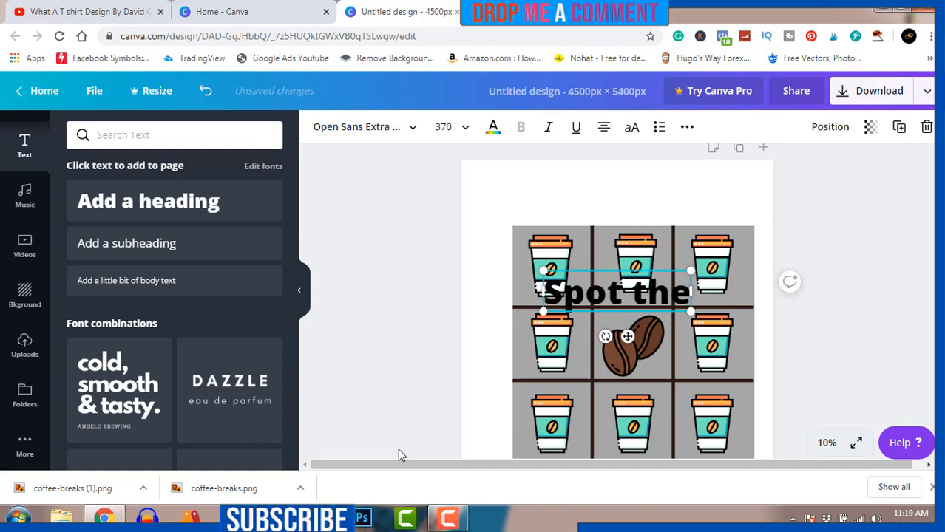
{"action": "type", "text": "H"}
{"action": "key", "text": "BackSpace"}
{"action": "key", "text": "BackSpace"}
{"action": "key", "text": "BackSpace"}
{"action": "key", "text": "BackSpace"}
{"action": "key", "text": "BackSpace"}
{"action": "type", "text": "T"}
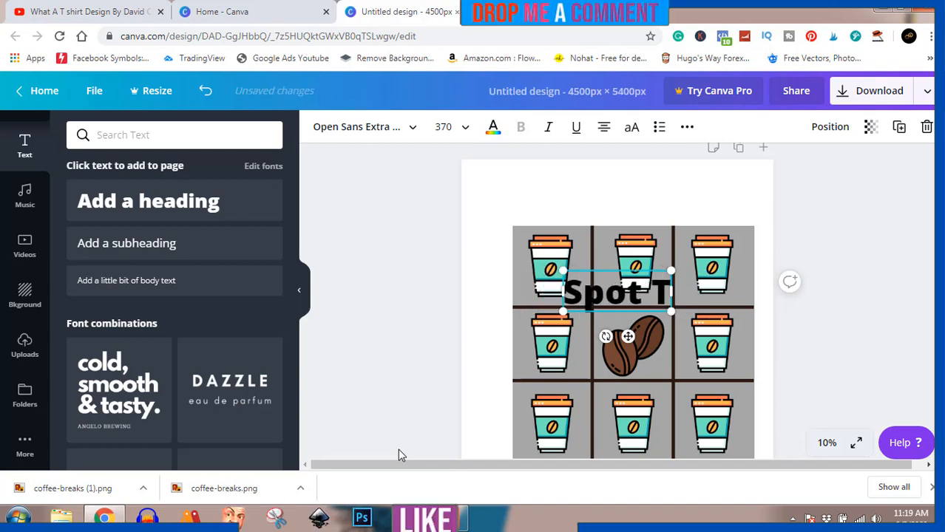
{"action": "type", "text": "he"}
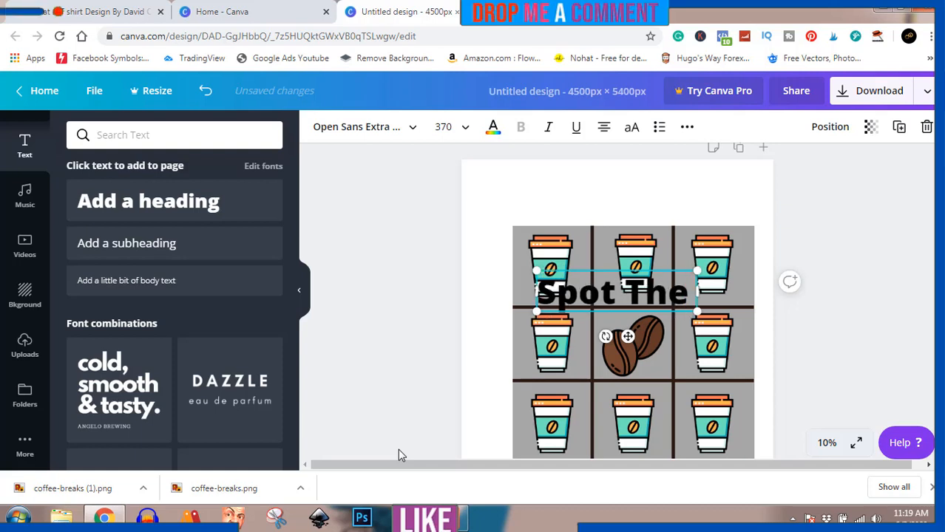
{"action": "type", "text": " O"}
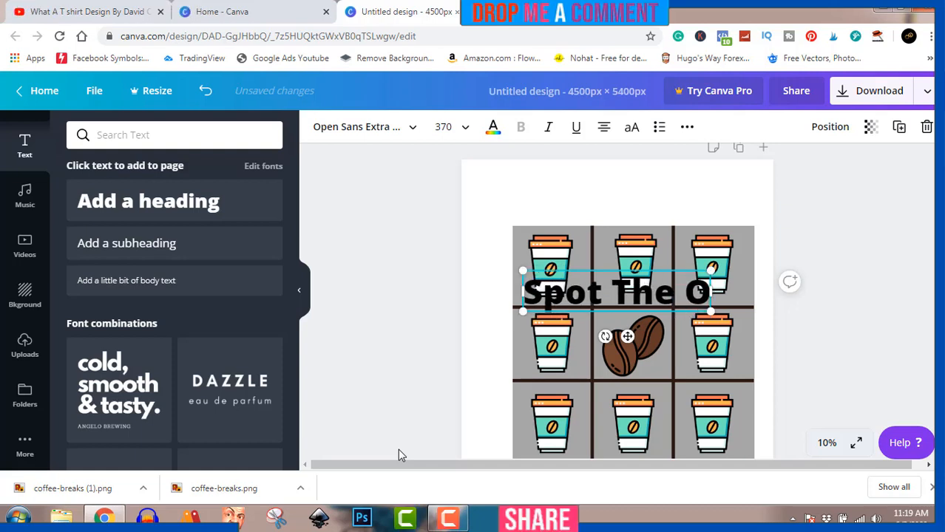
{"action": "type", "text": "dd"}
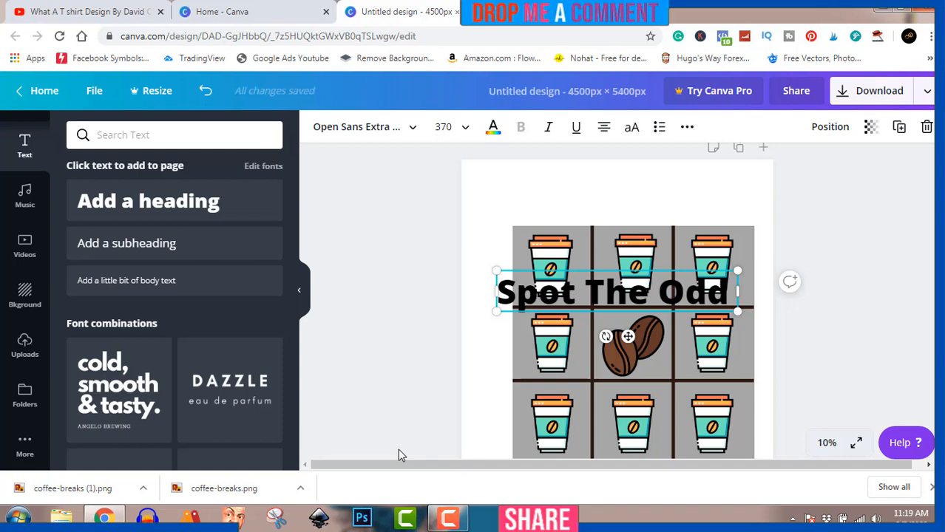
{"action": "type", "text": " One"}
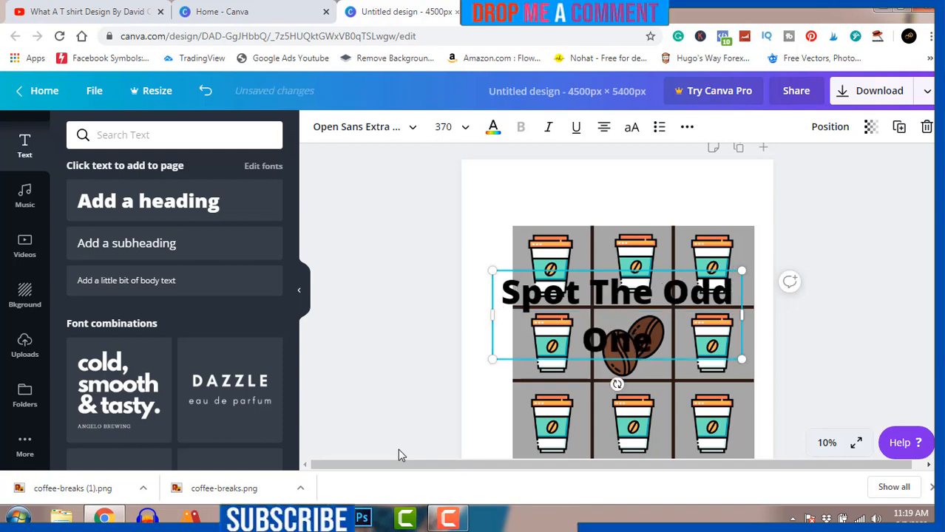
{"action": "type", "text": " Out"}
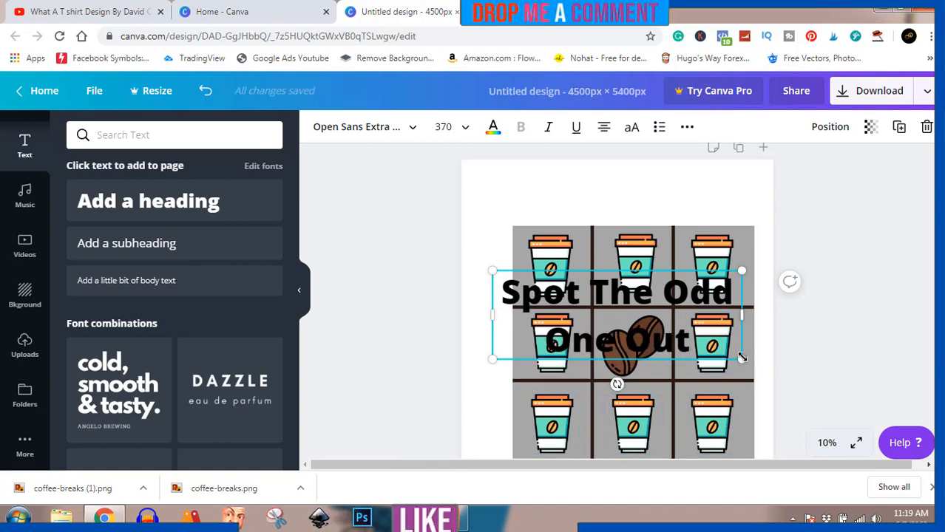
Shrink the heading to font size 232 so it fits on one line, and place it just above the coffee grid.
{"action": "left_click_drag", "start_coordinate": [740, 357], "coordinate": [743, 286]}
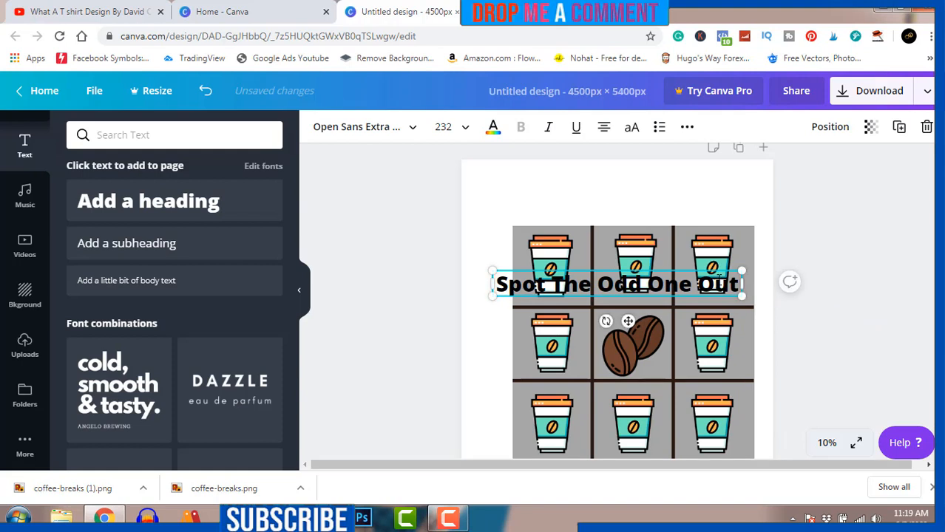
{"action": "double_click", "coordinate": [732, 285]}
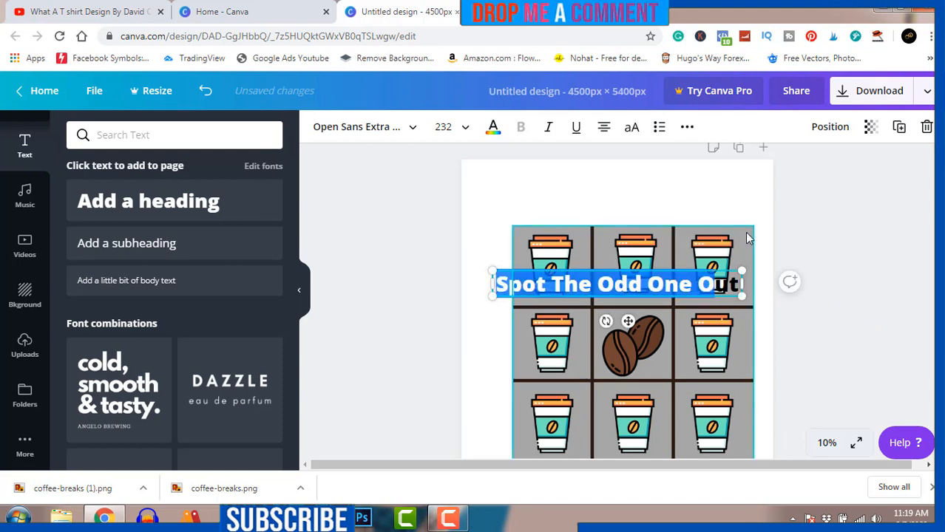
{"action": "left_click", "coordinate": [842, 258]}
{"action": "left_click_drag", "start_coordinate": [669, 283], "coordinate": [686, 208]}
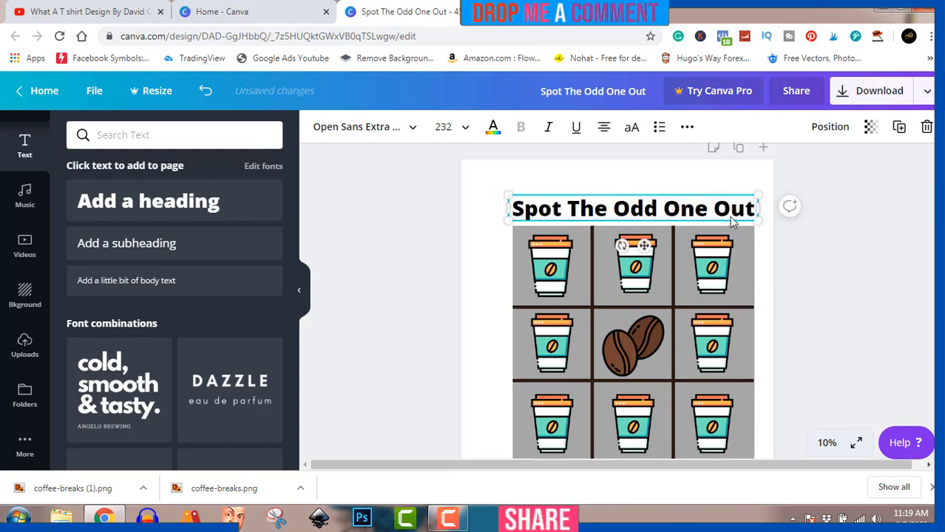
{"action": "left_click", "coordinate": [846, 285]}
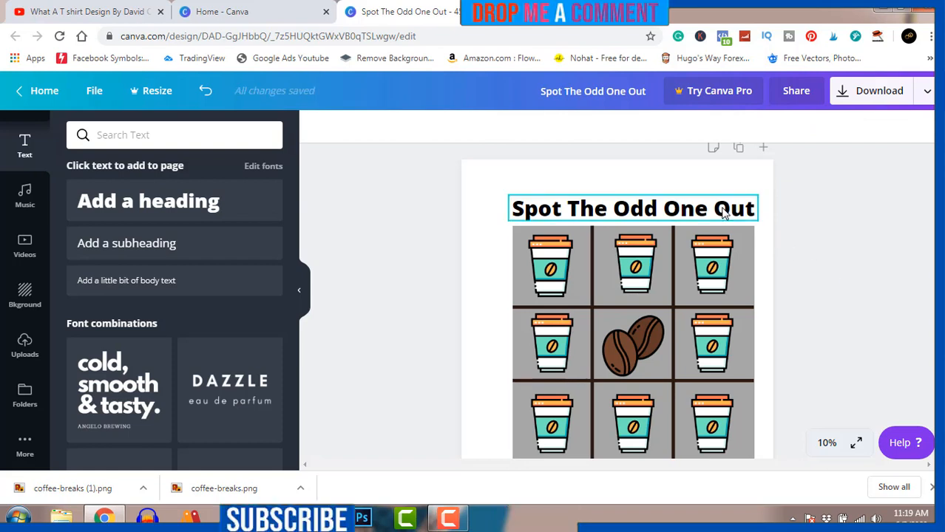
Recolour the heading with the medium brown from the coffee bean's photo colours.
{"action": "left_click", "coordinate": [723, 212]}
{"action": "left_click", "coordinate": [493, 130]}
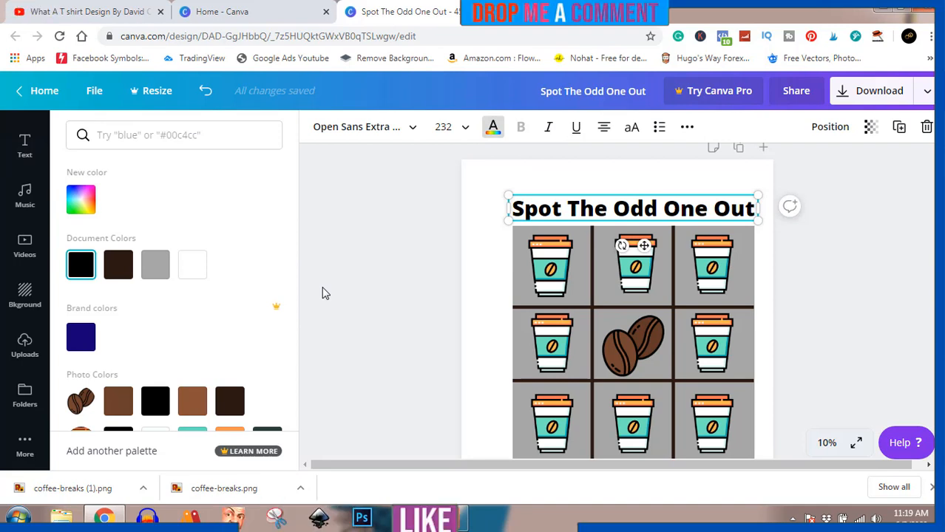
{"action": "scroll", "coordinate": [323, 294], "scroll_direction": "down", "scroll_amount": 2}
{"action": "scroll", "coordinate": [323, 294], "scroll_direction": "up", "scroll_amount": 2}
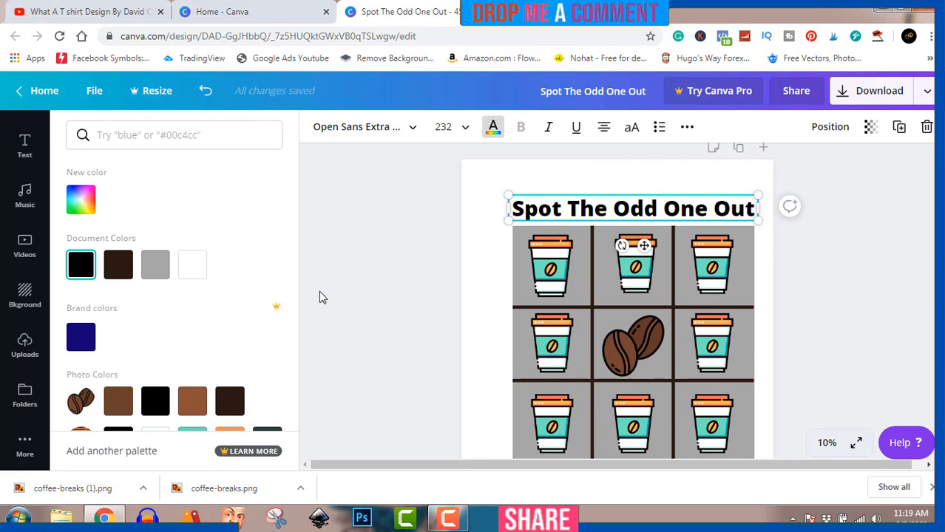
{"action": "left_click", "coordinate": [227, 403]}
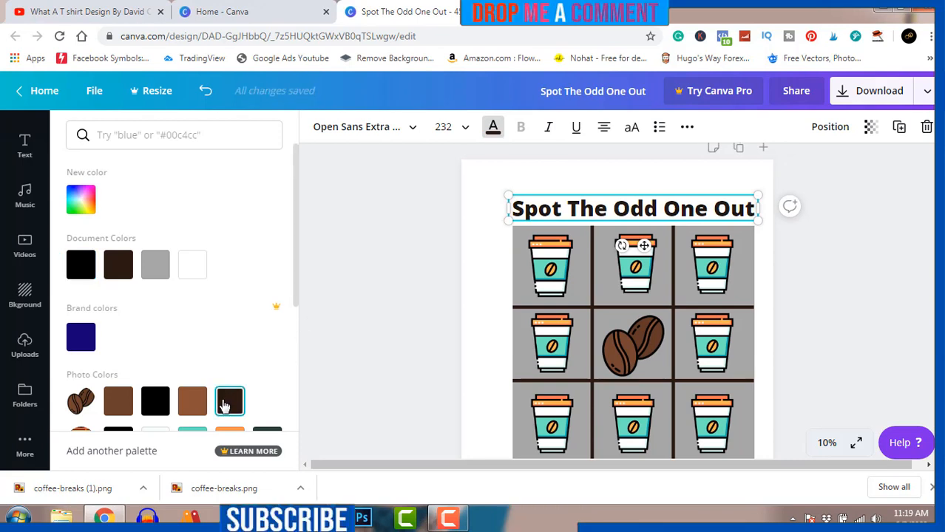
{"action": "left_click", "coordinate": [193, 406]}
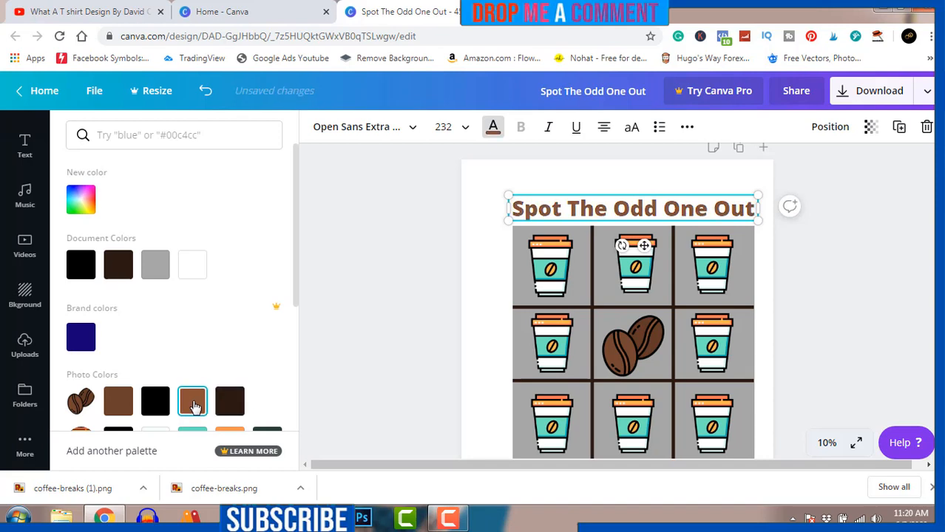
{"action": "left_click", "coordinate": [225, 405]}
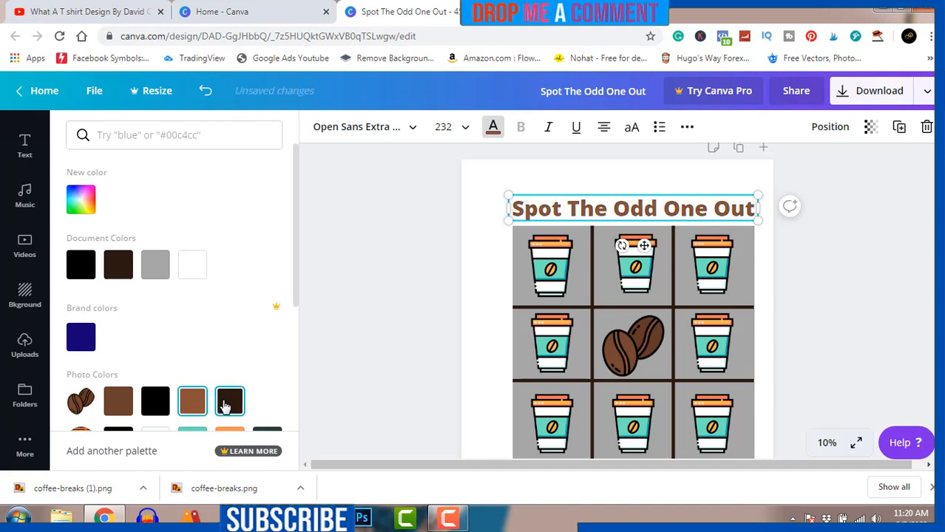
{"action": "left_click", "coordinate": [193, 406]}
{"action": "left_click", "coordinate": [115, 405]}
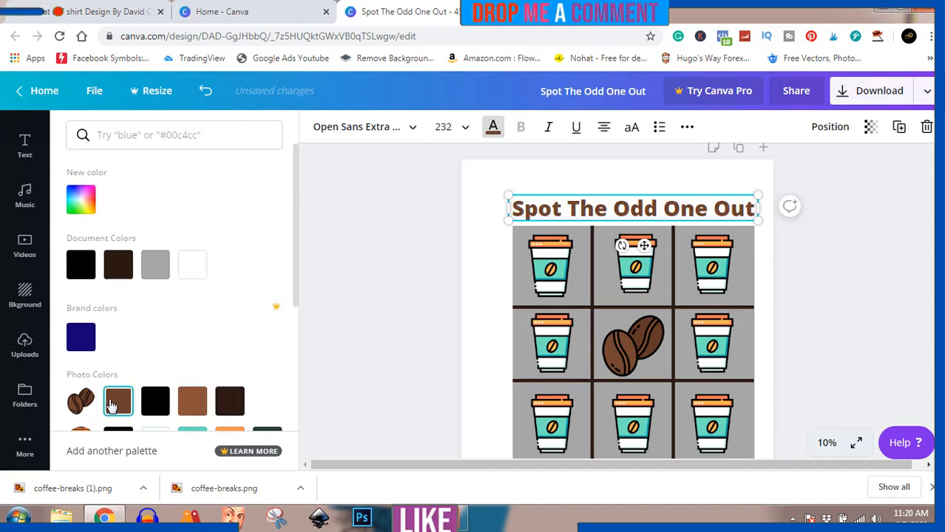
{"action": "left_click", "coordinate": [370, 224]}
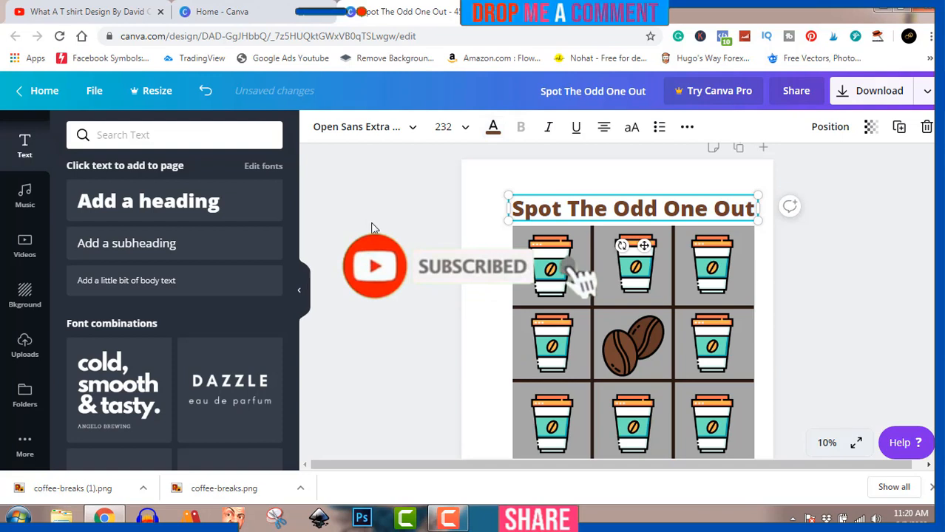
{"action": "left_click", "coordinate": [866, 291]}
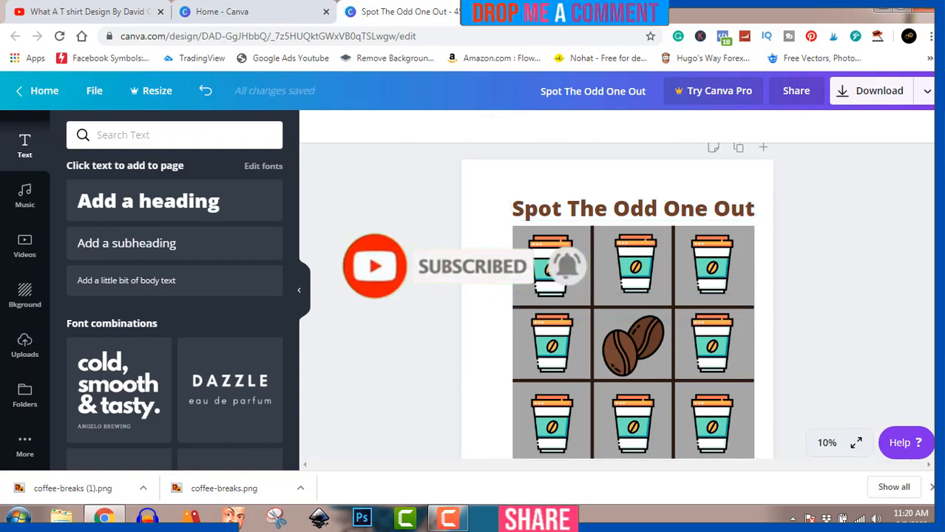
Download the finished design as a PNG at 4500 x 5400 px and dismiss the Canva Pro offer.
{"action": "scroll", "coordinate": [618, 303], "scroll_direction": "down", "scroll_amount": 1}
{"action": "scroll", "coordinate": [617, 303], "scroll_direction": "up", "scroll_amount": 1}
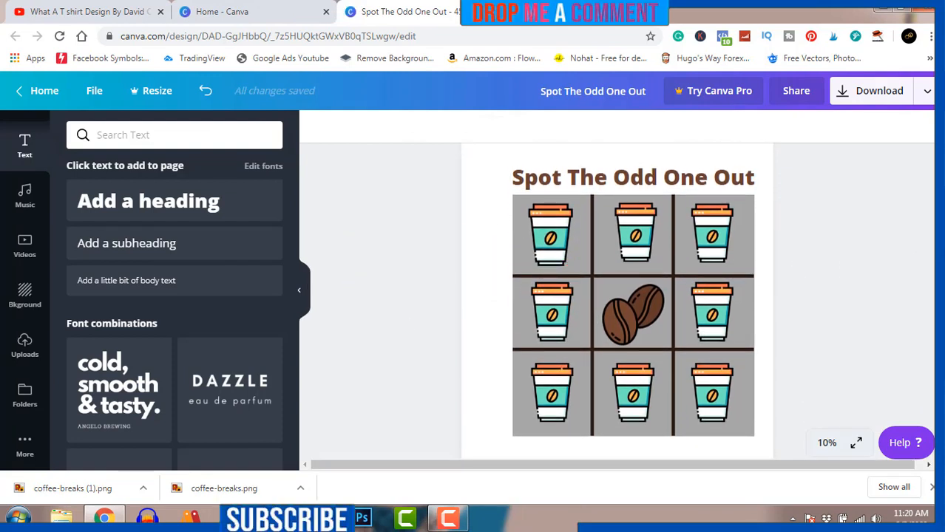
{"action": "left_click", "coordinate": [864, 97]}
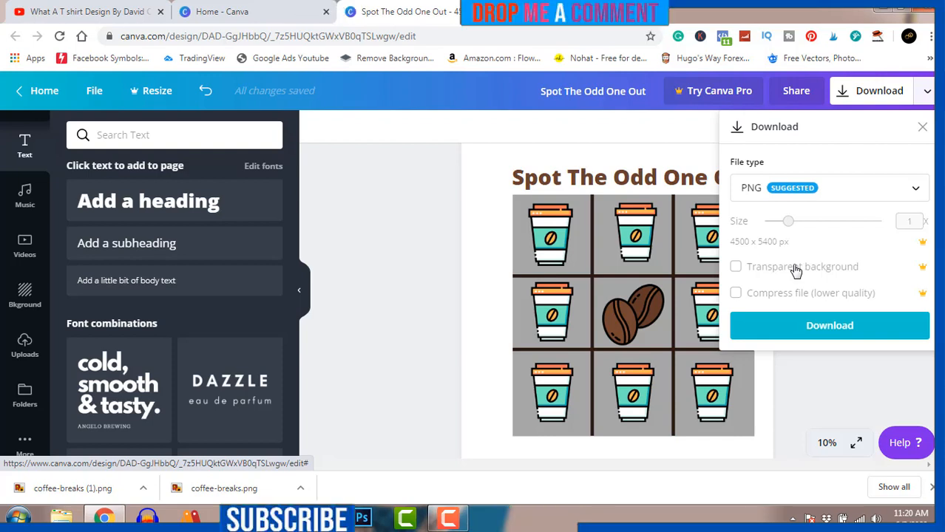
{"action": "left_click", "coordinate": [820, 334]}
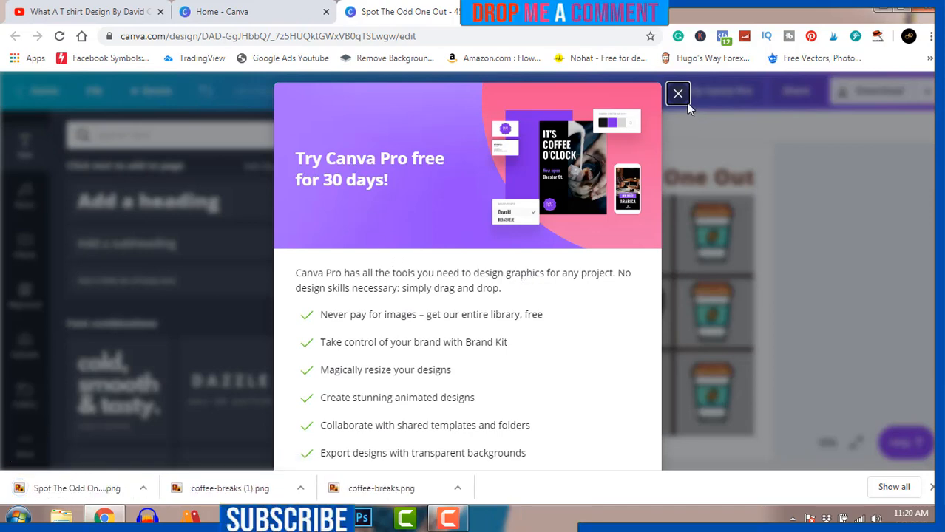
{"action": "left_click", "coordinate": [678, 95]}
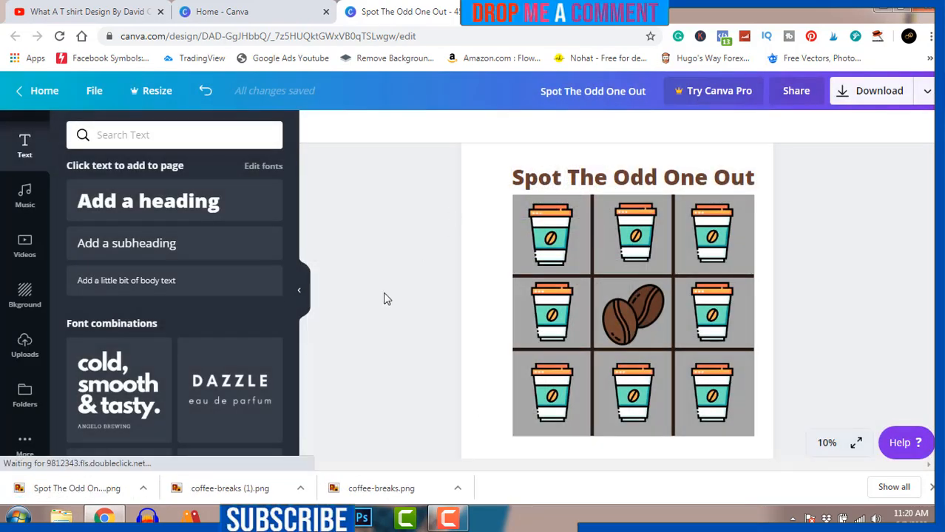
Show the downloaded "Spot The Odd One Out" PNG in its folder and view it in Windows Photo Viewer.
{"action": "left_click", "coordinate": [145, 492]}
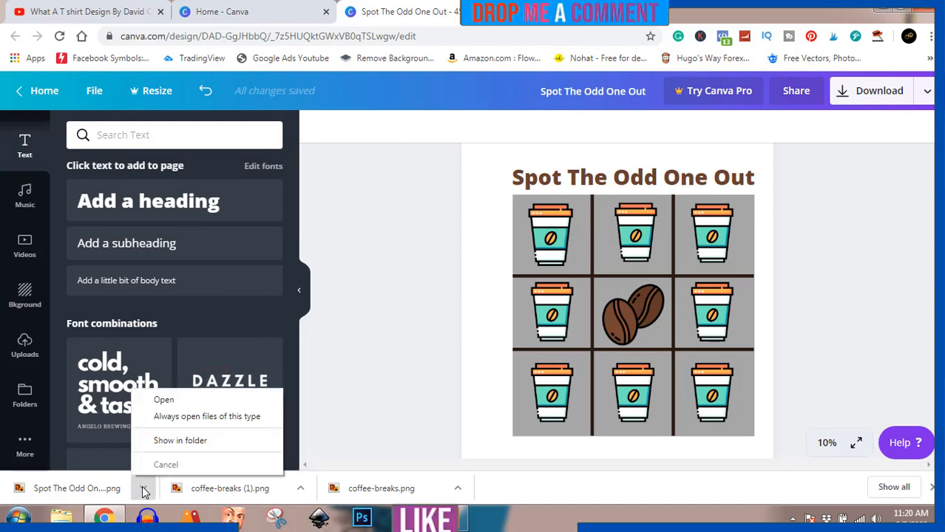
{"action": "left_click", "coordinate": [188, 441]}
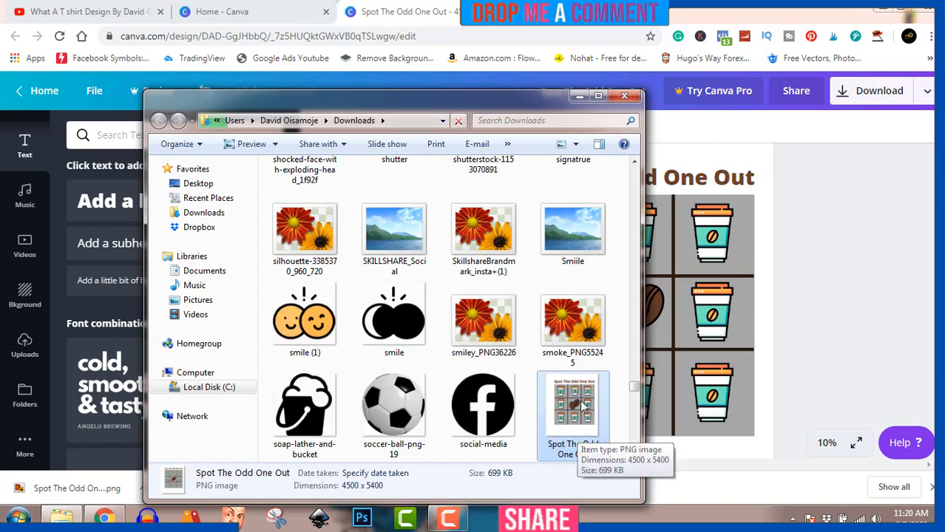
{"action": "double_click", "coordinate": [580, 406]}
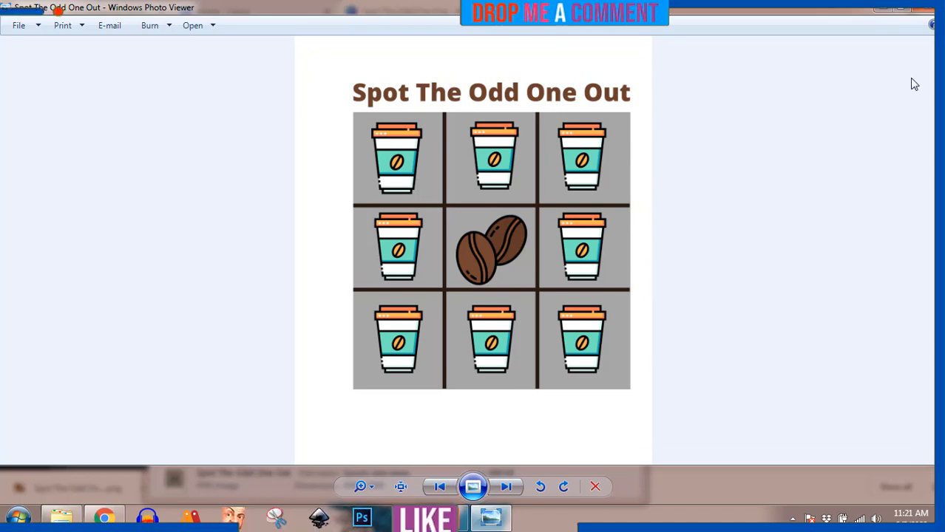
{"action": "left_click", "coordinate": [922, 9]}
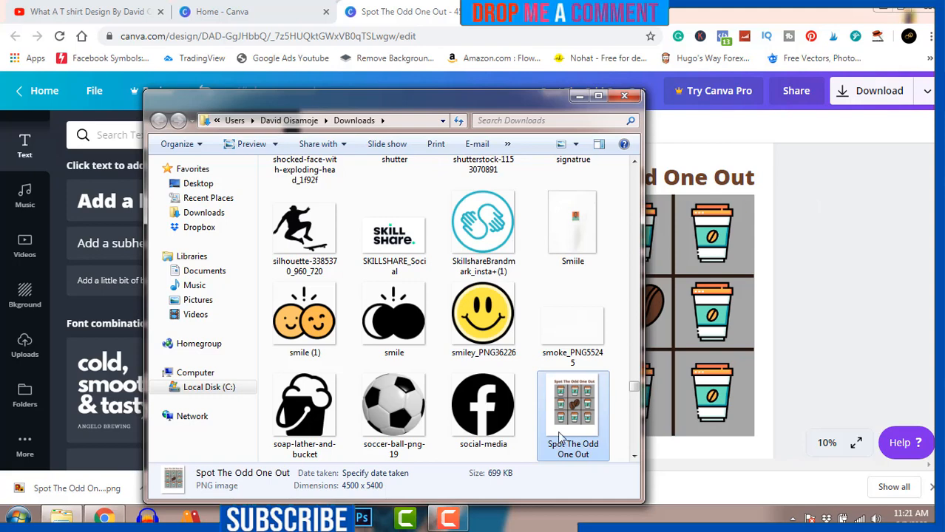
{"action": "left_click", "coordinate": [458, 521]}
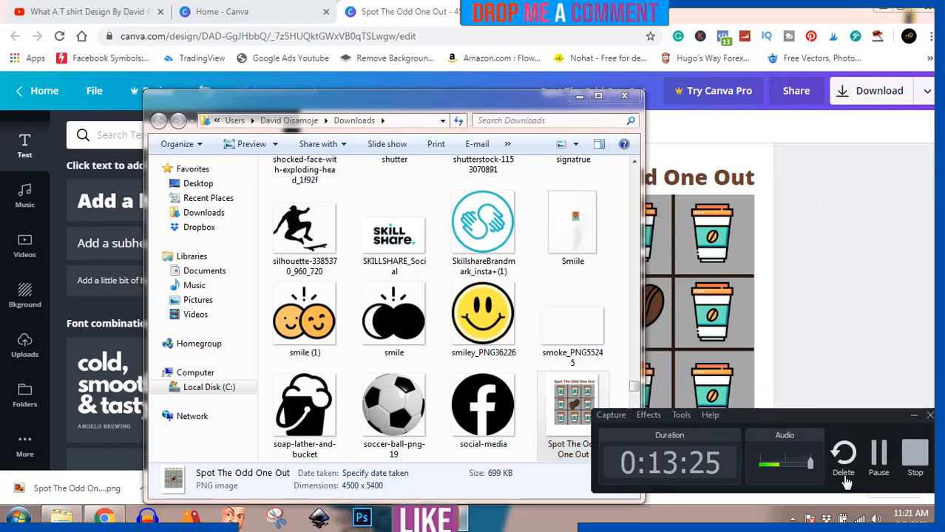
{"action": "left_click", "coordinate": [915, 457]}
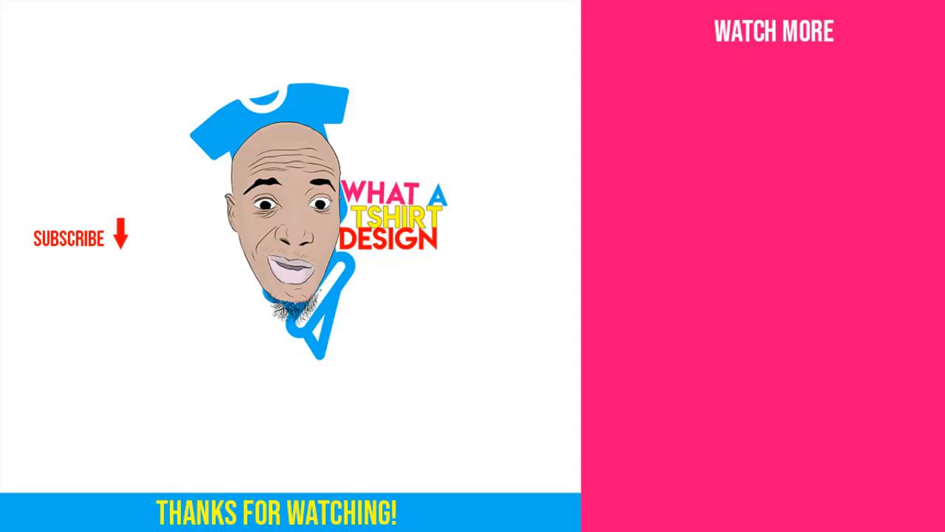